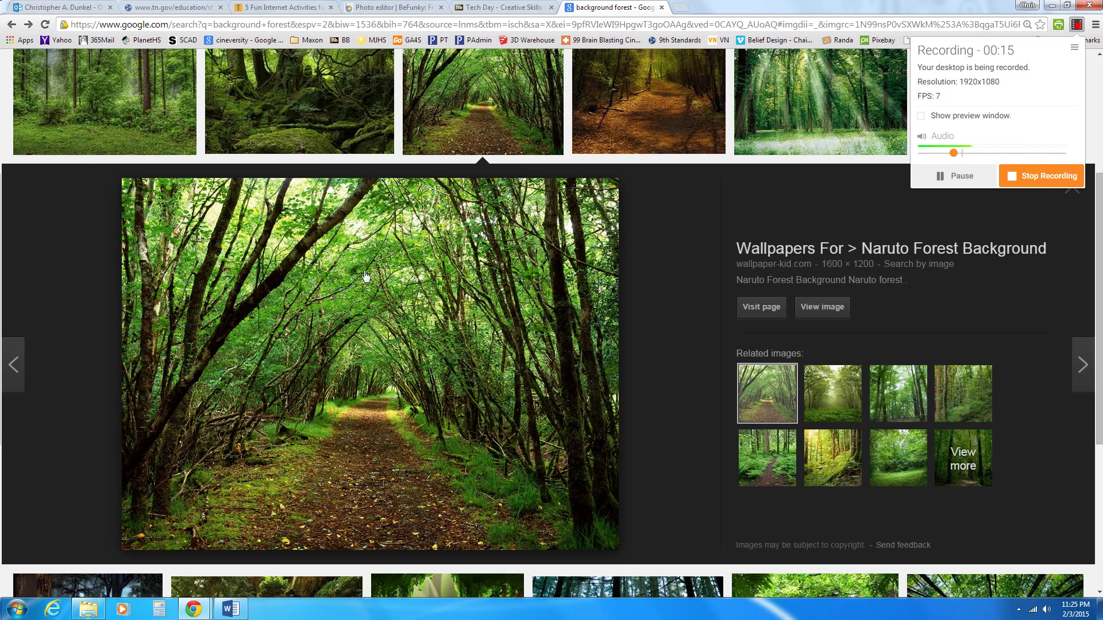
Scroll through the 'background forest' image results to find the tree-arched trail photo
{"action": "scroll", "coordinate": [301, 246], "scroll_direction": "up", "scroll_amount": 4}
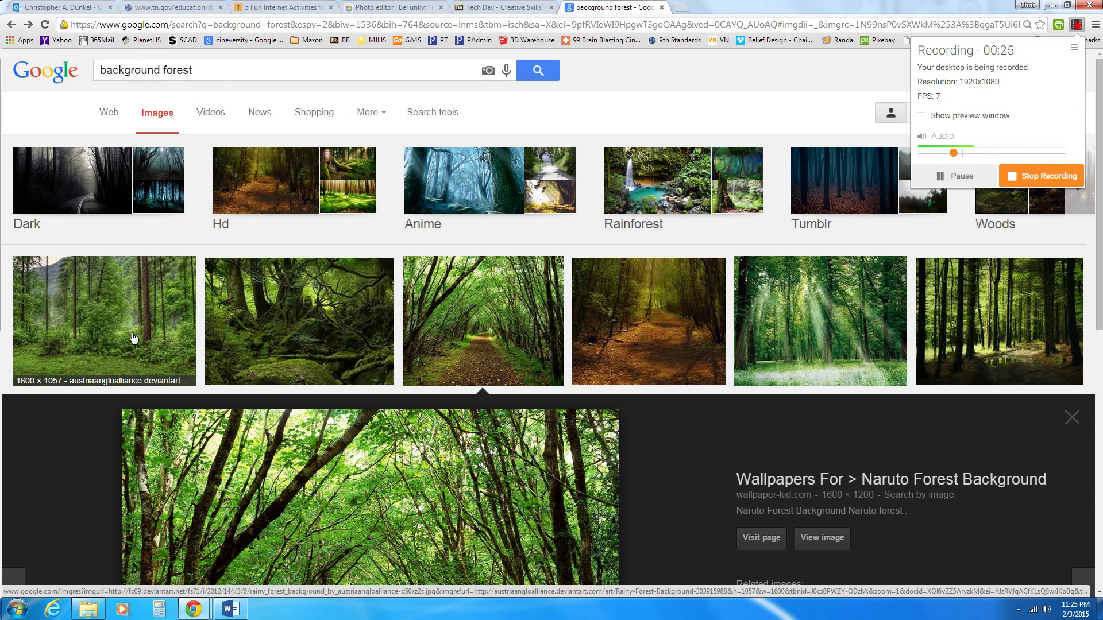
{"action": "scroll", "coordinate": [406, 431], "scroll_direction": "down", "scroll_amount": 3}
{"action": "scroll", "coordinate": [405, 432], "scroll_direction": "down", "scroll_amount": 1}
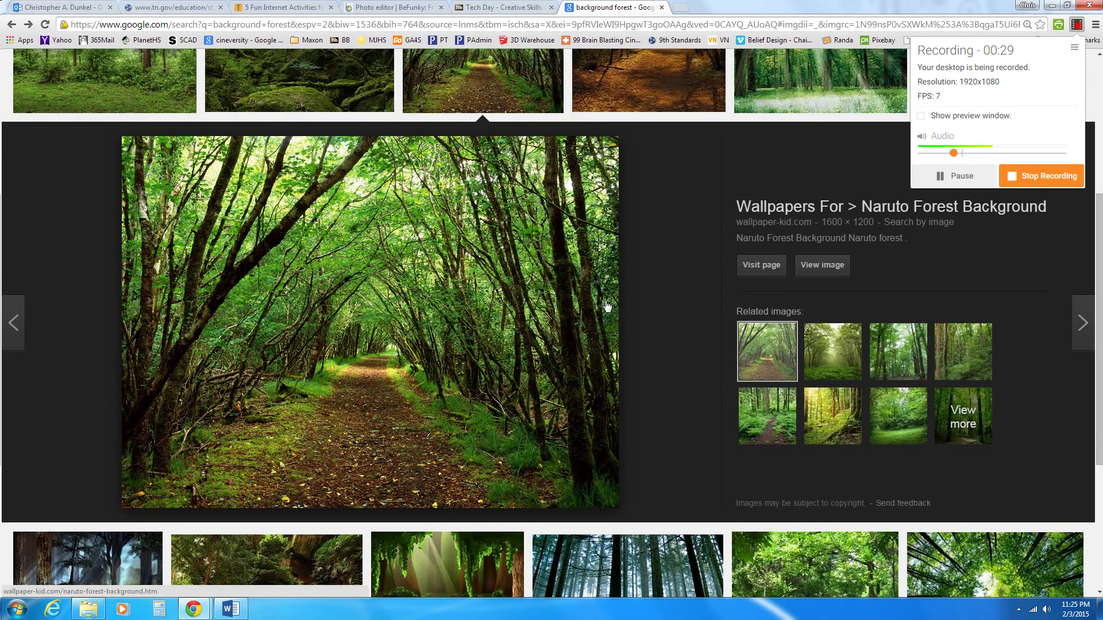
Save the forest trail image as forest-background-6-748902.jpg in Ufo Invasion, then return to results
{"action": "left_click", "coordinate": [821, 266]}
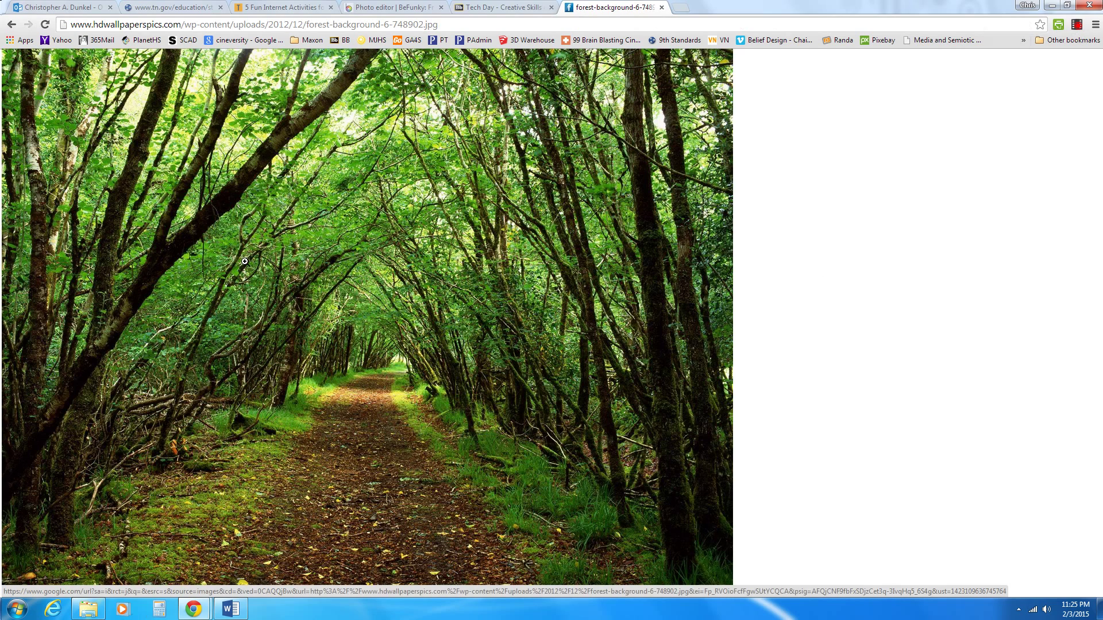
{"action": "left_click", "coordinate": [257, 179]}
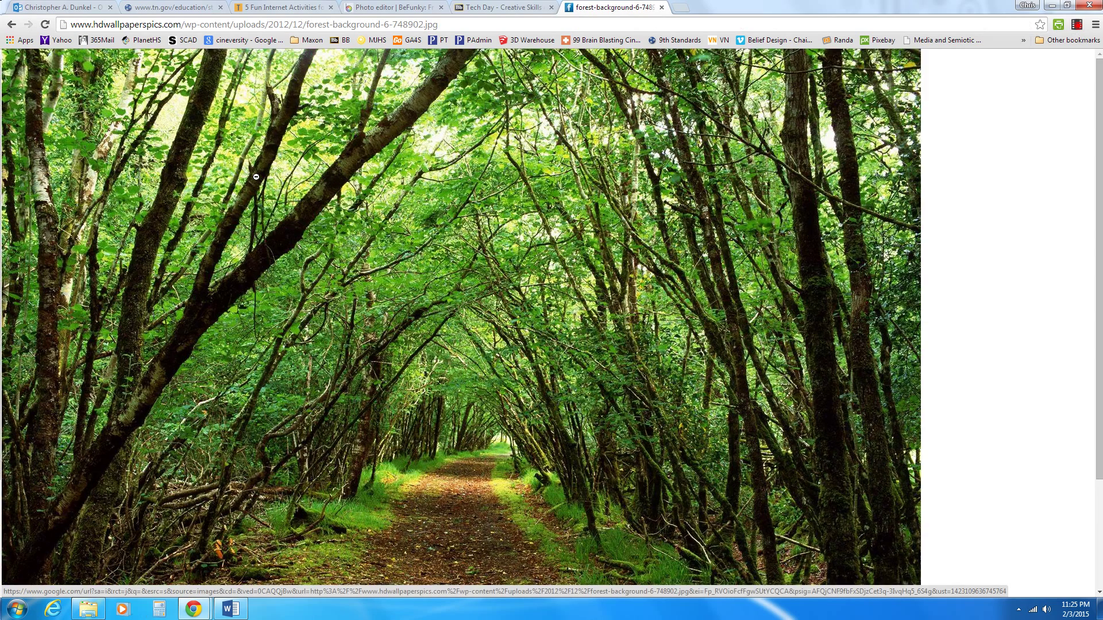
{"action": "right_click", "coordinate": [284, 148]}
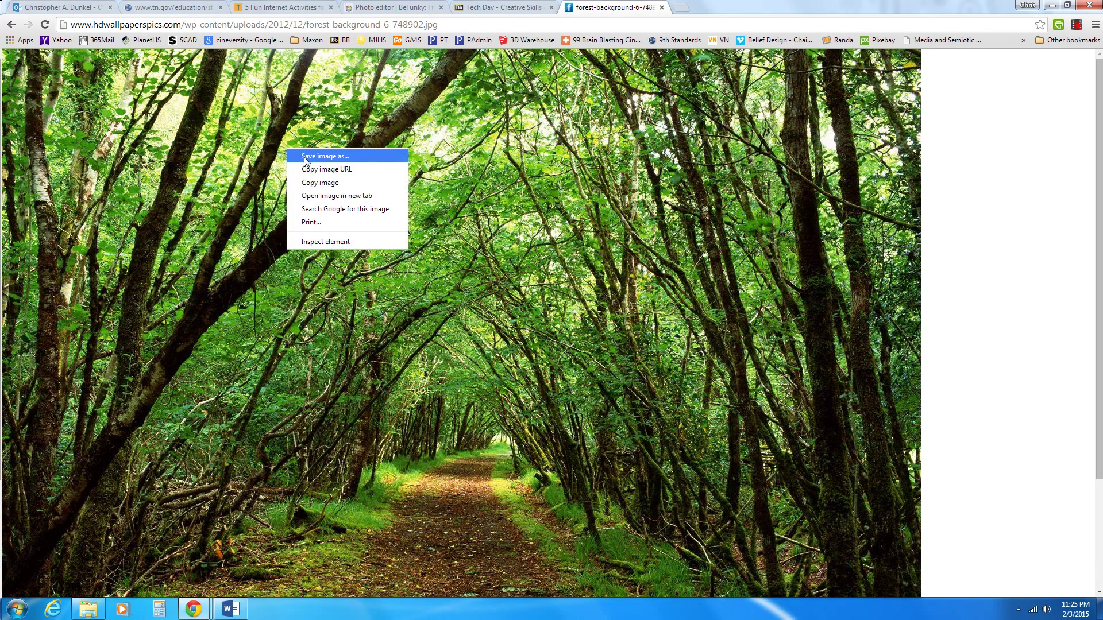
{"action": "left_click", "coordinate": [307, 158]}
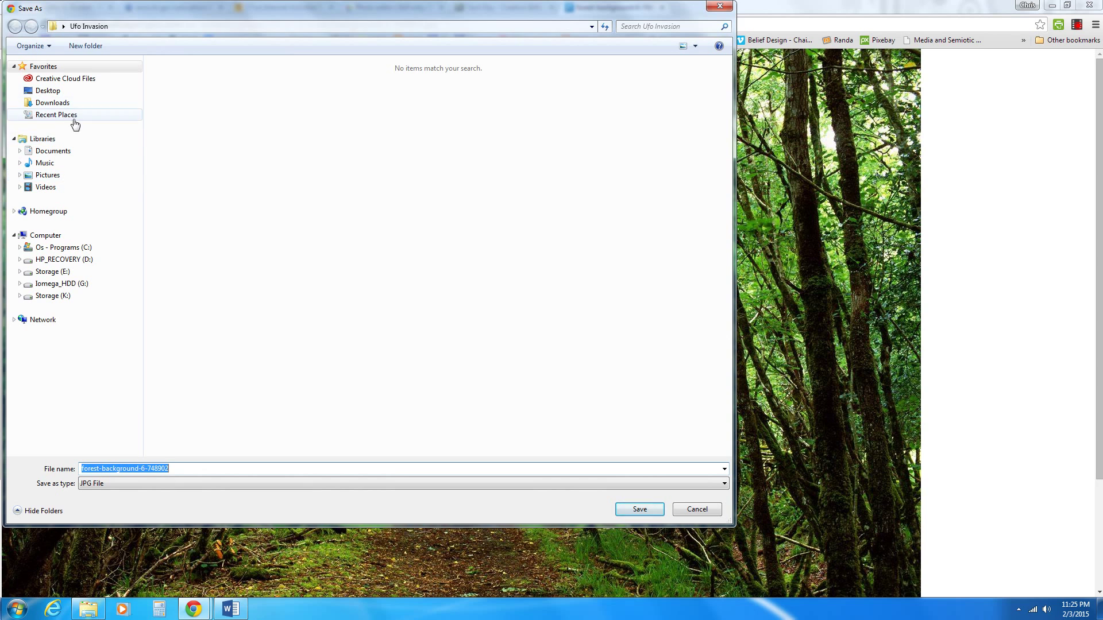
{"action": "left_click", "coordinate": [639, 509]}
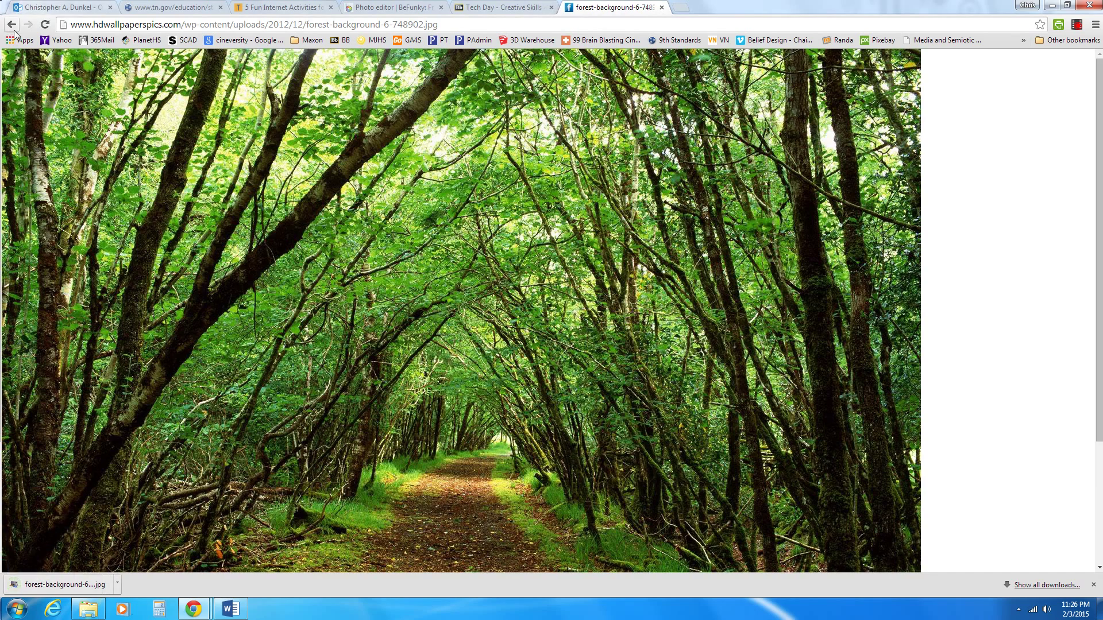
{"action": "left_click", "coordinate": [12, 26]}
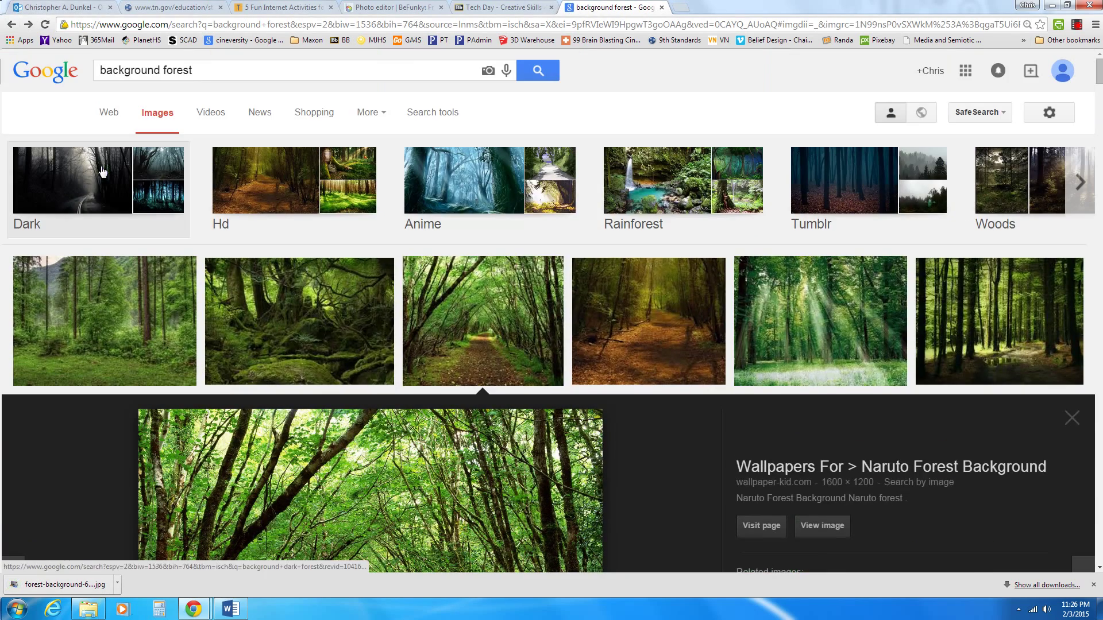
Search images for 'ufo png' and preview the red flying saucer (2555 × 1954)
{"action": "left_click_drag", "start_coordinate": [201, 70], "coordinate": [1, 57]}
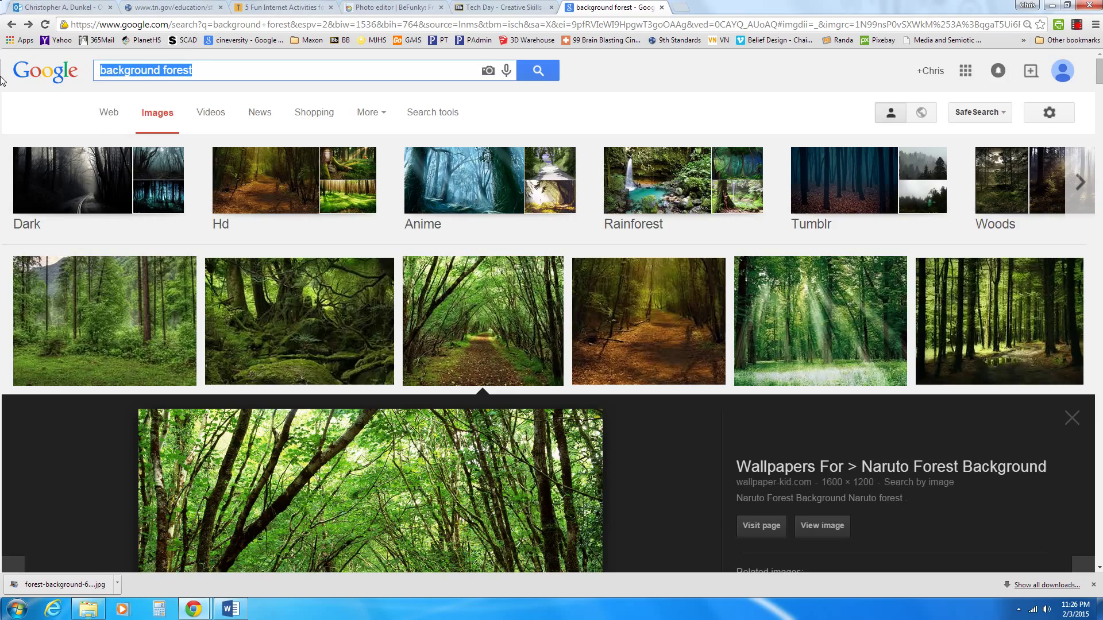
{"action": "type", "text": "ufo png"}
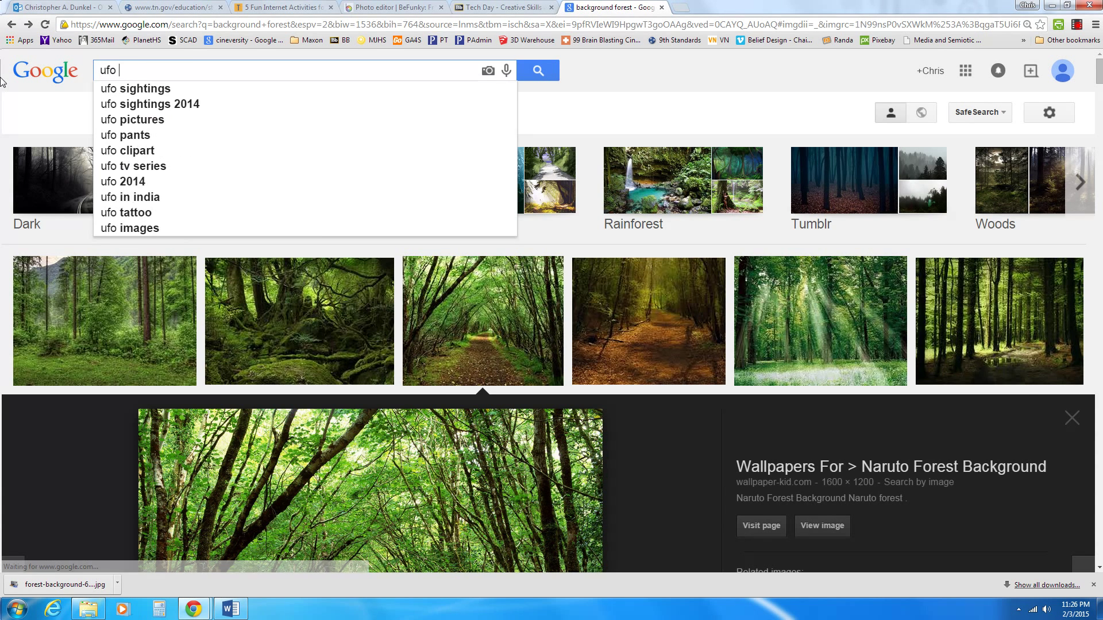
{"action": "key", "text": "Return"}
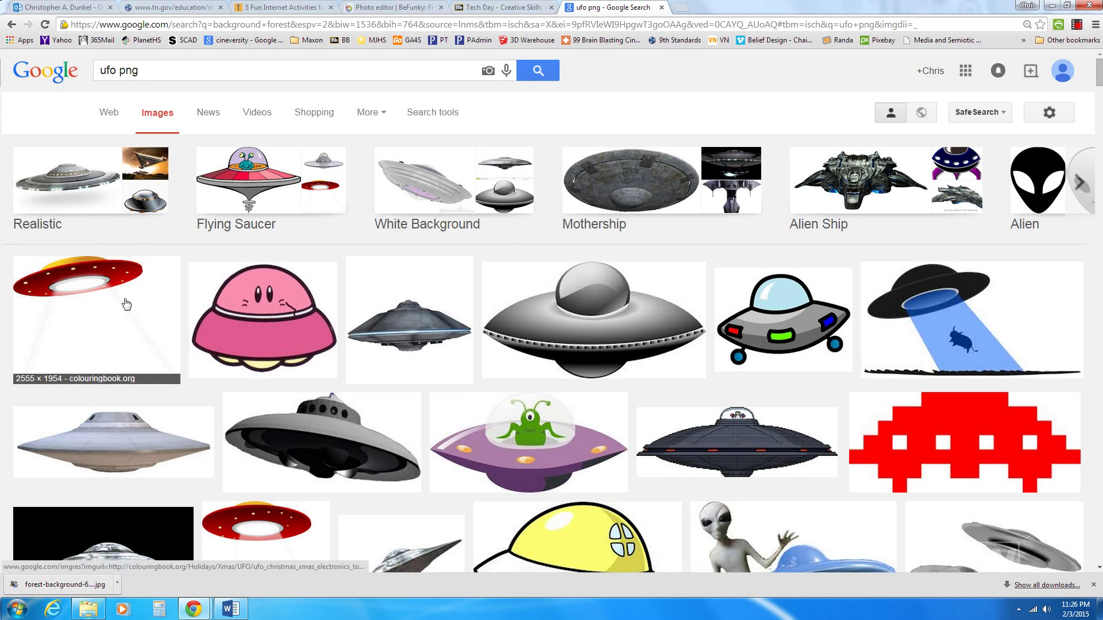
{"action": "left_click", "coordinate": [122, 326]}
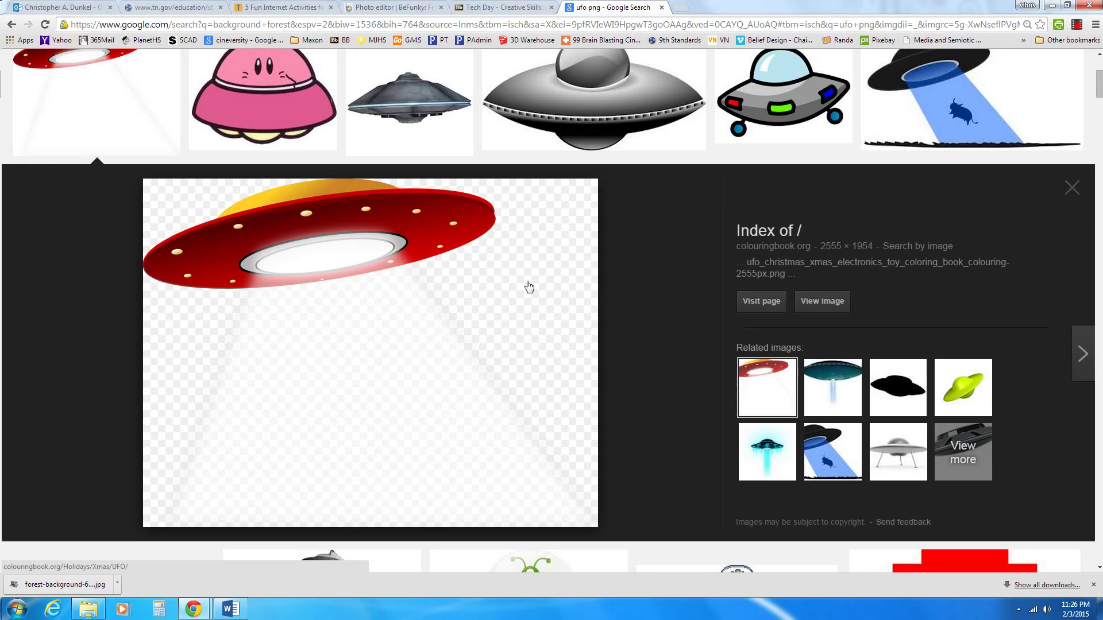
Save the full-size red flying saucer image as UFO.png in the Ufo Invasion folder
{"action": "left_click", "coordinate": [838, 312]}
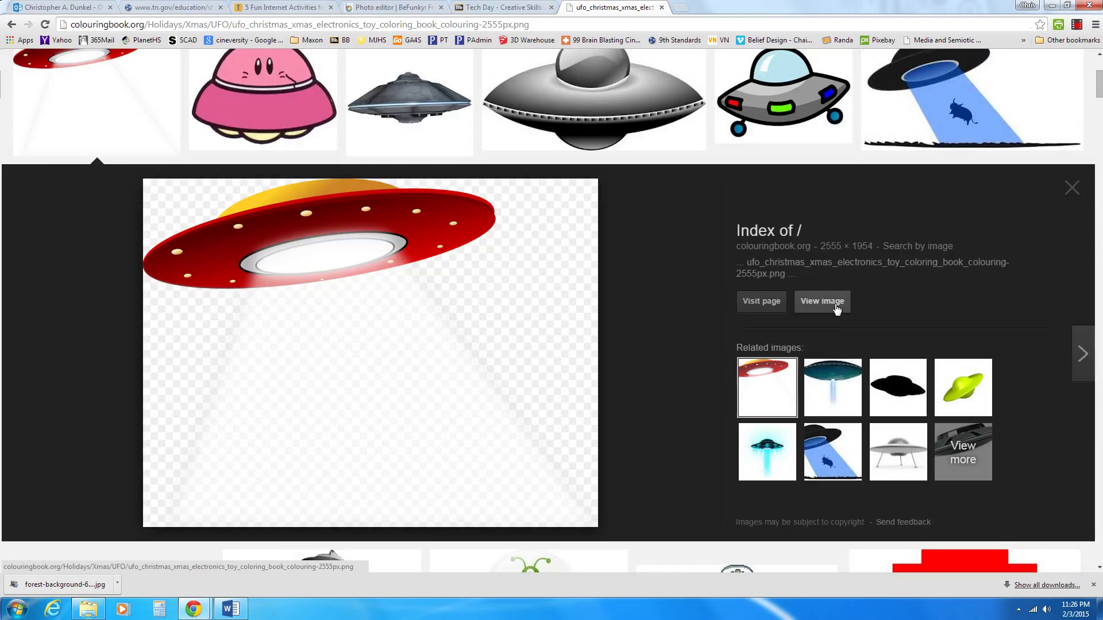
{"action": "right_click", "coordinate": [242, 124]}
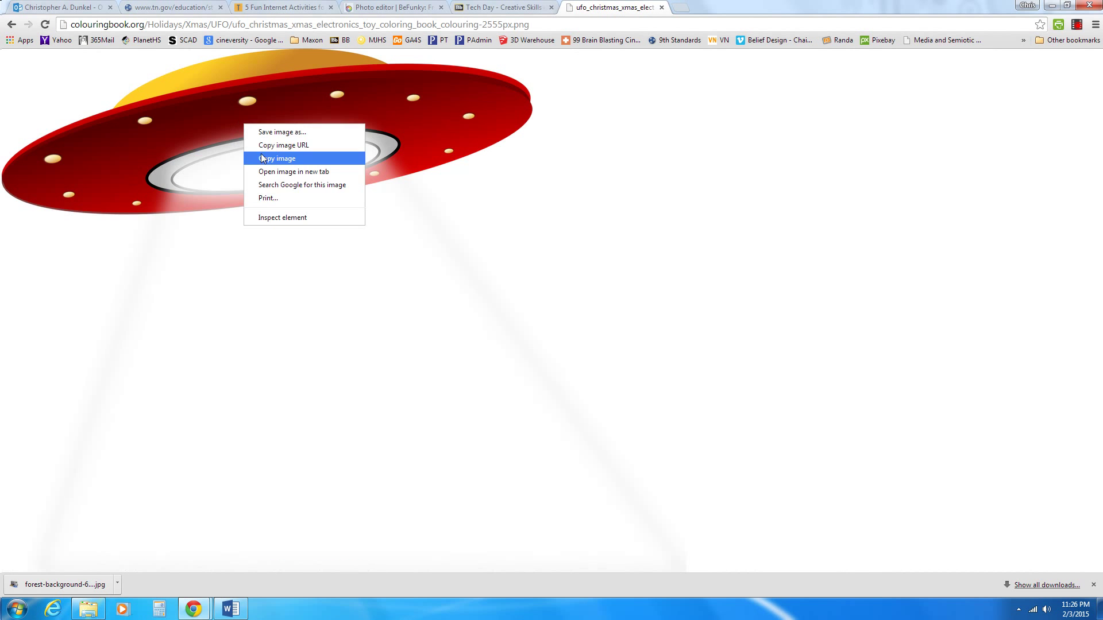
{"action": "left_click", "coordinate": [281, 132]}
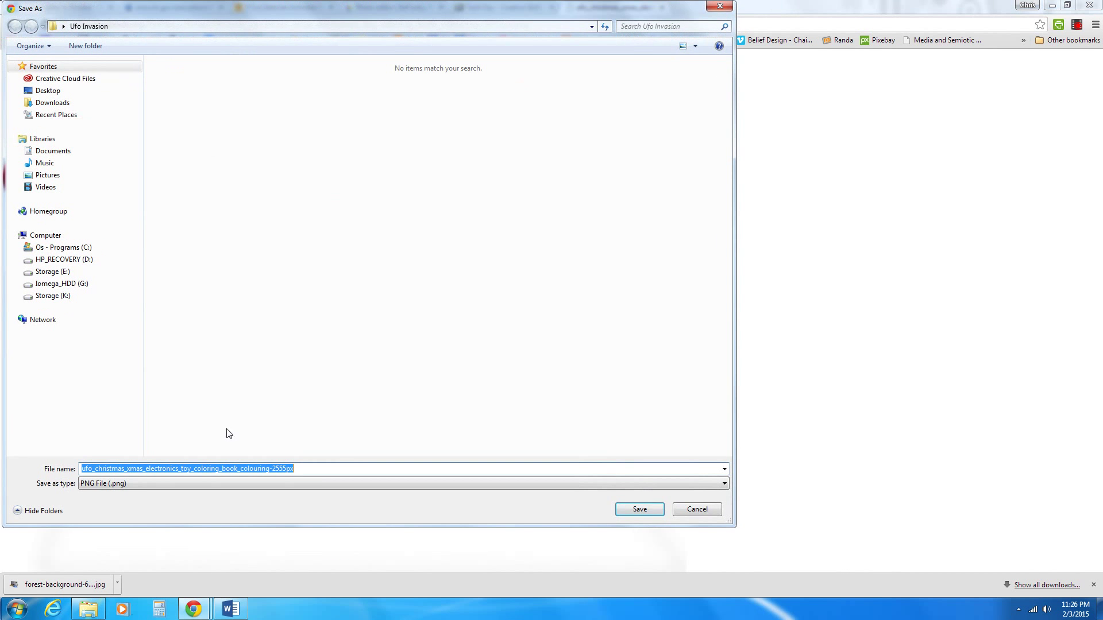
{"action": "type", "text": "UFO"}
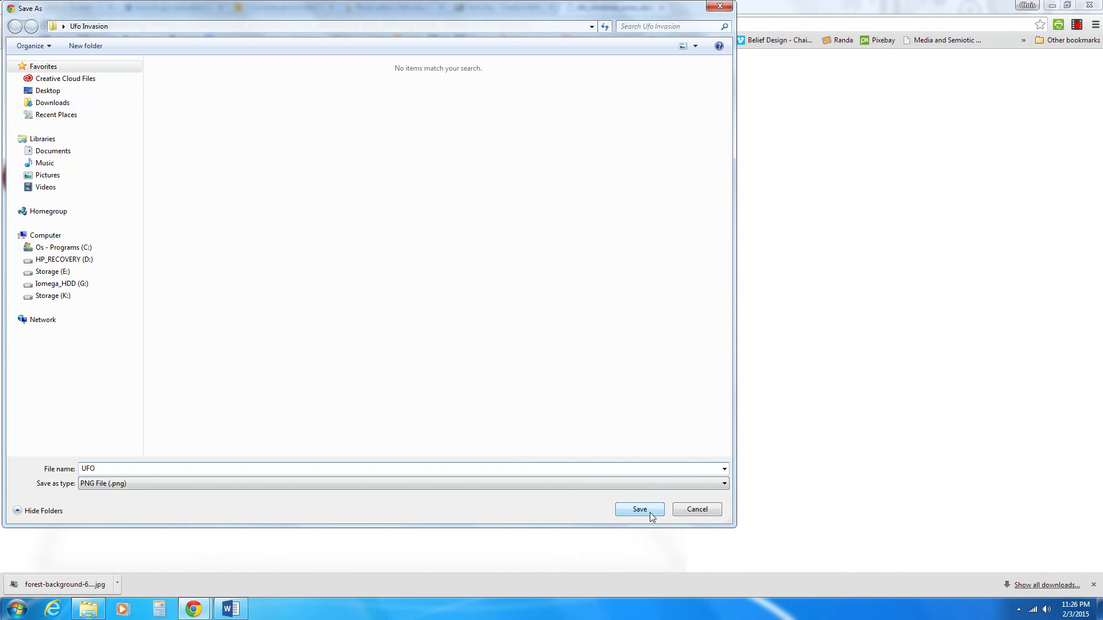
{"action": "left_click", "coordinate": [639, 509]}
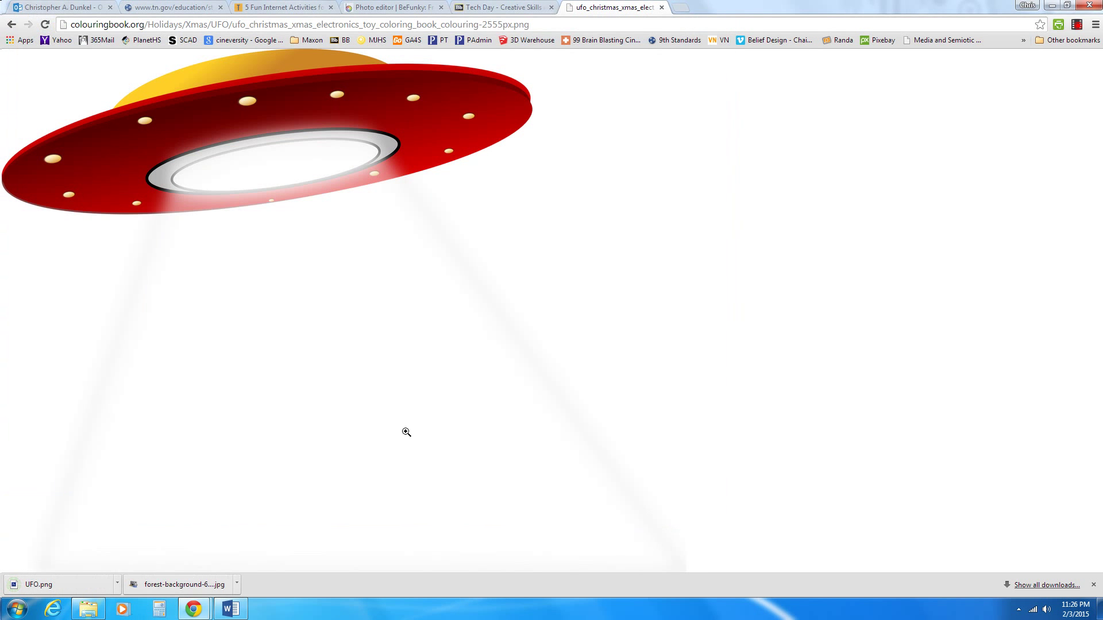
Start a blank PowerPoint 2013 presentation and delete the slide's title and subtitle placeholders
{"action": "left_click", "coordinate": [16, 610]}
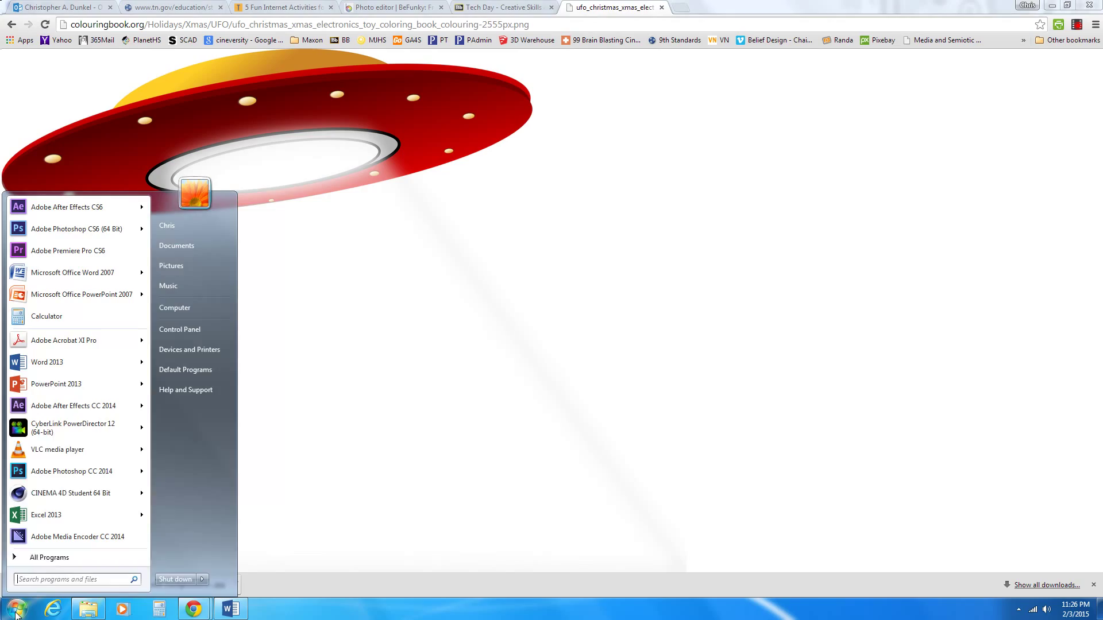
{"action": "mouse_move", "coordinate": [62, 389]}
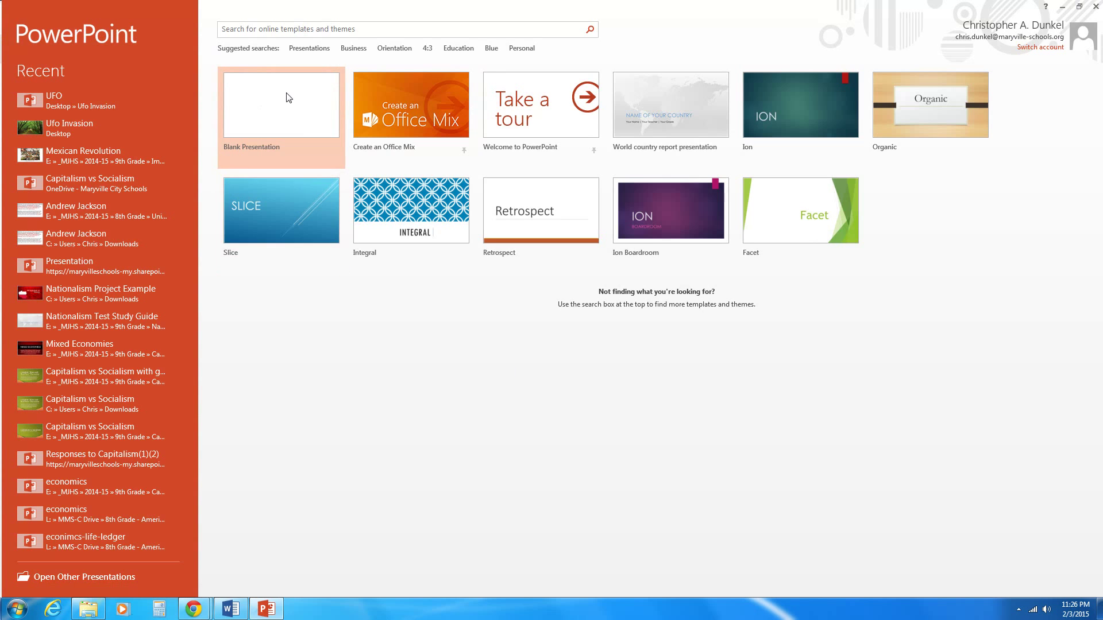
{"action": "left_click", "coordinate": [289, 98]}
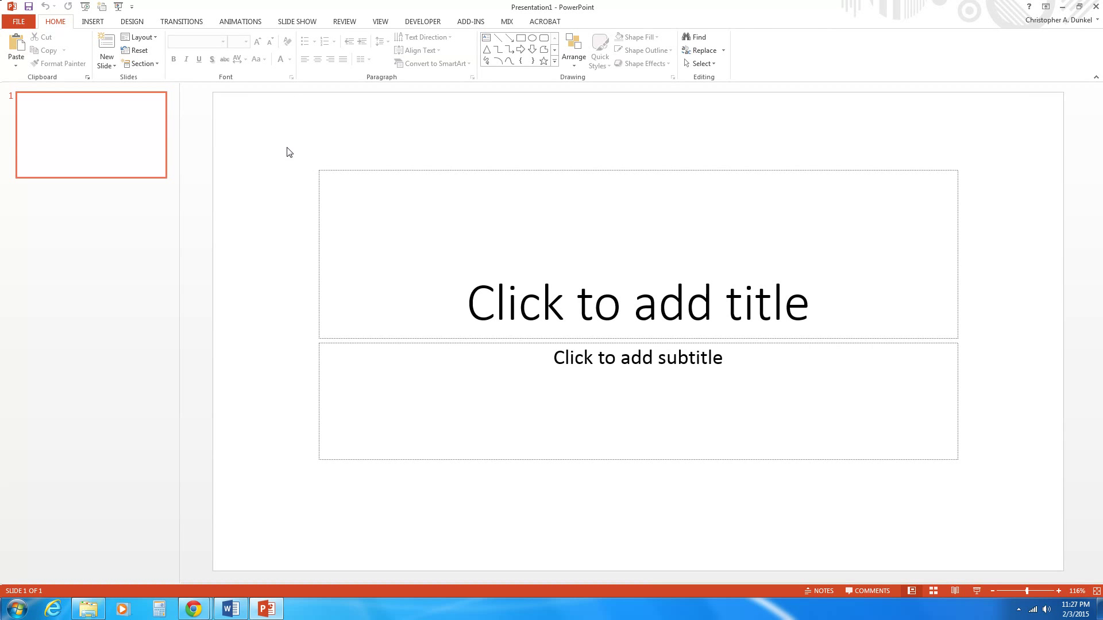
{"action": "mouse_move", "coordinate": [290, 133]}
{"action": "left_mouse_down"}
{"action": "mouse_move", "coordinate": [315, 202]}
{"action": "mouse_move", "coordinate": [1091, 586]}
{"action": "mouse_move", "coordinate": [1029, 544]}
{"action": "left_mouse_up"}
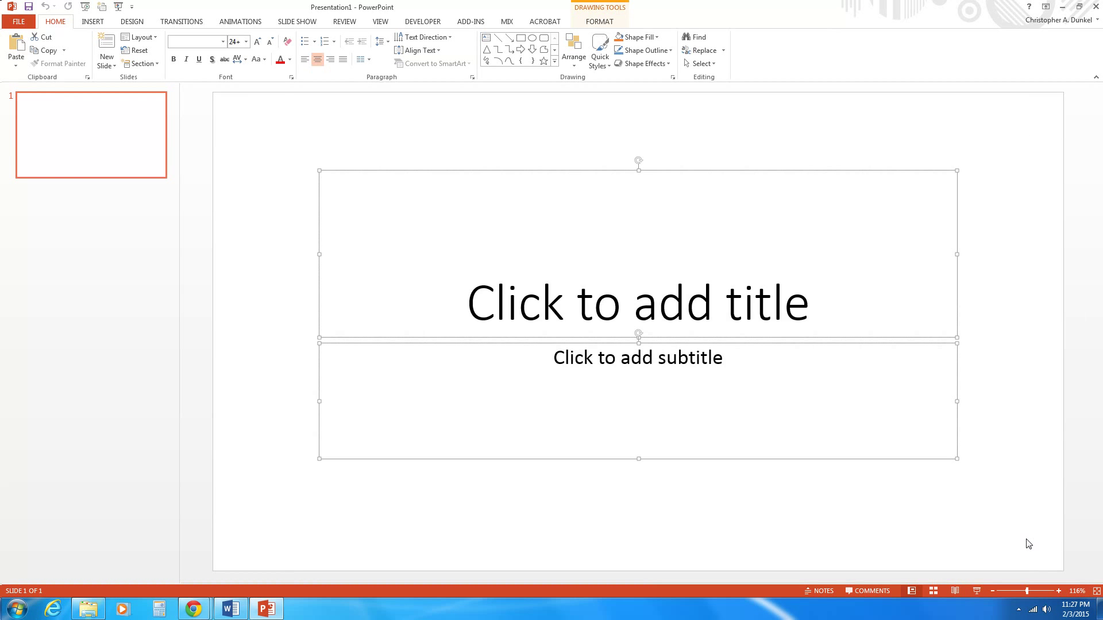
{"action": "key", "text": "Delete"}
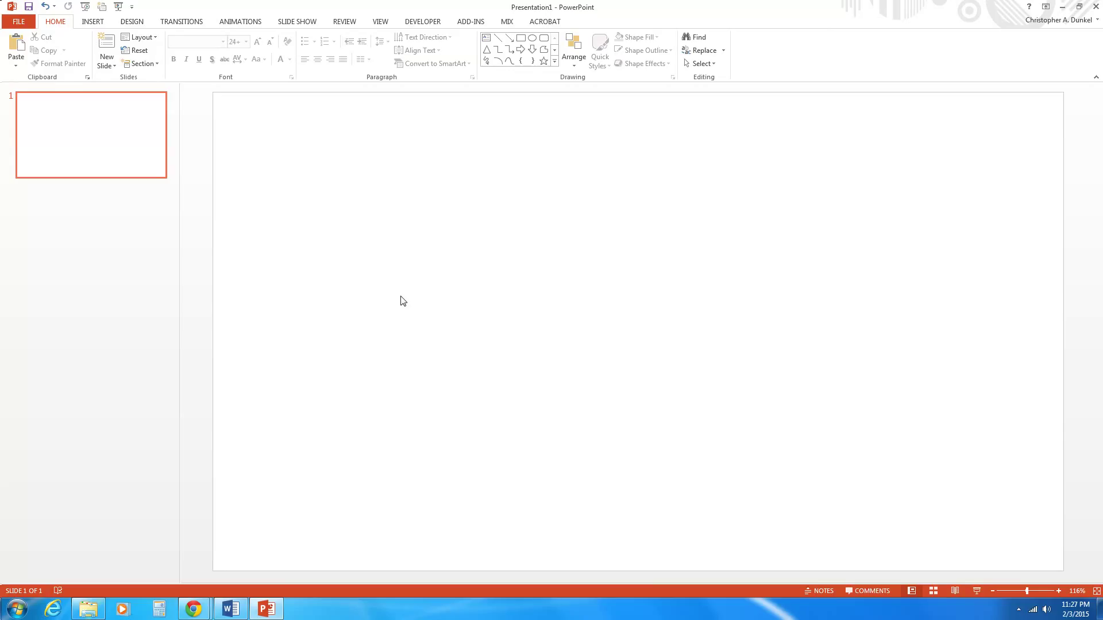
{"action": "left_click", "coordinate": [92, 22]}
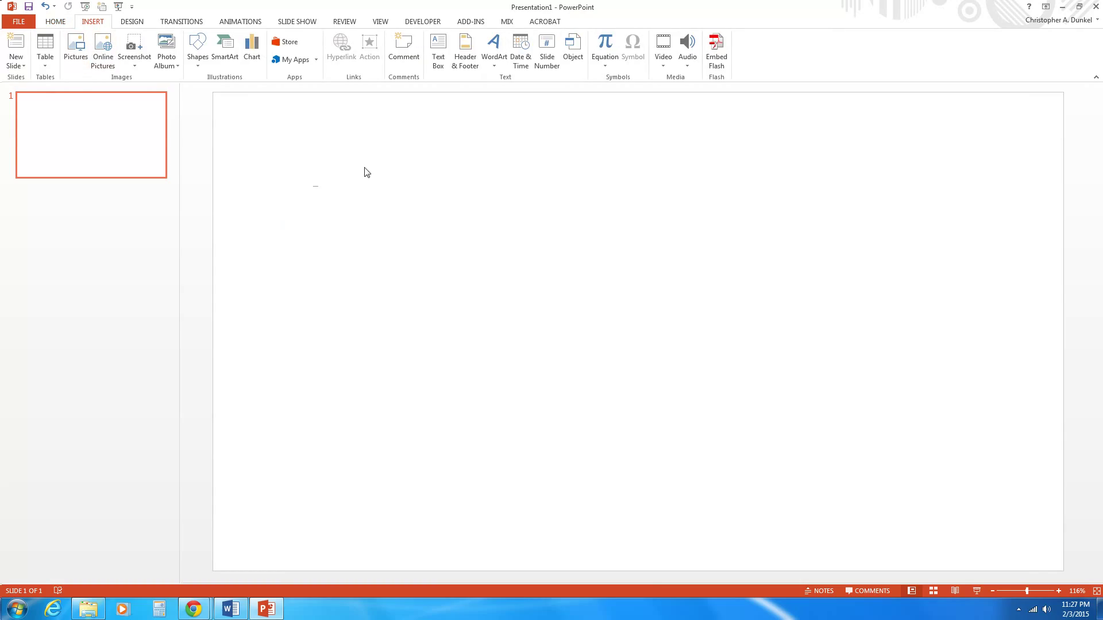
Fill the slide background with the forest trail picture from Desktop > Ufo Invasion
{"action": "right_click", "coordinate": [322, 183]}
{"action": "right_click", "coordinate": [296, 160]}
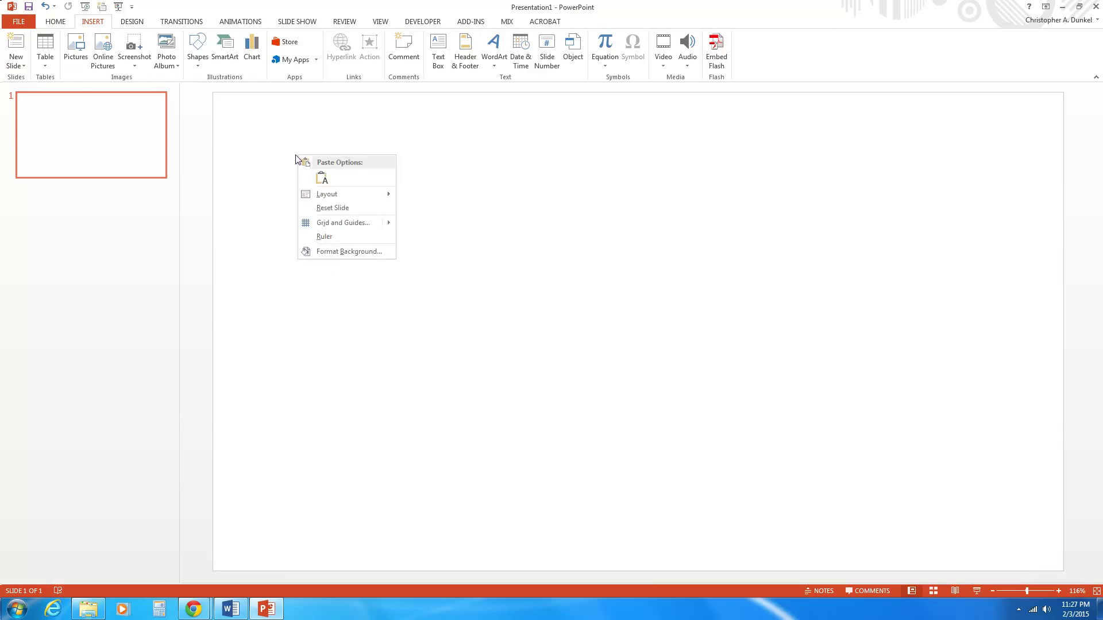
{"action": "left_click", "coordinate": [315, 251]}
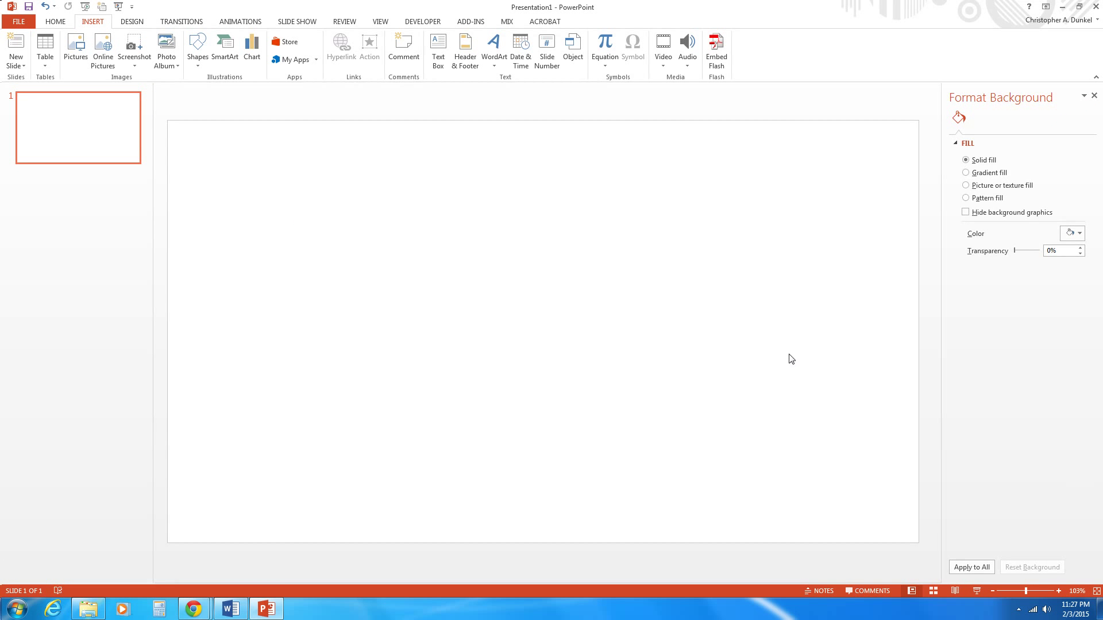
{"action": "left_click", "coordinate": [967, 186]}
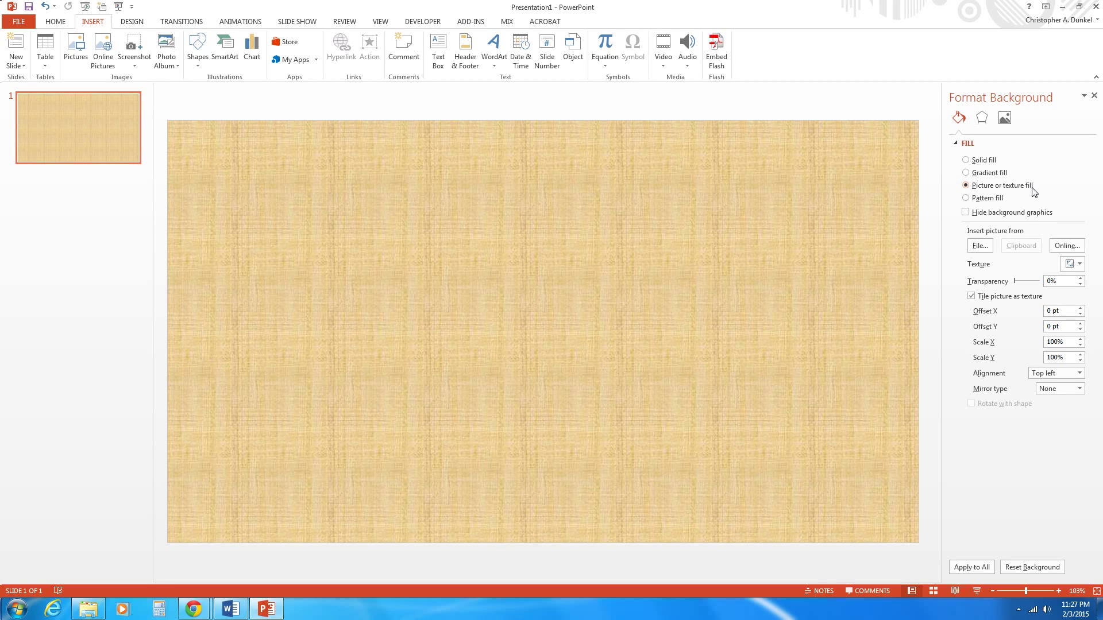
{"action": "left_click", "coordinate": [978, 246]}
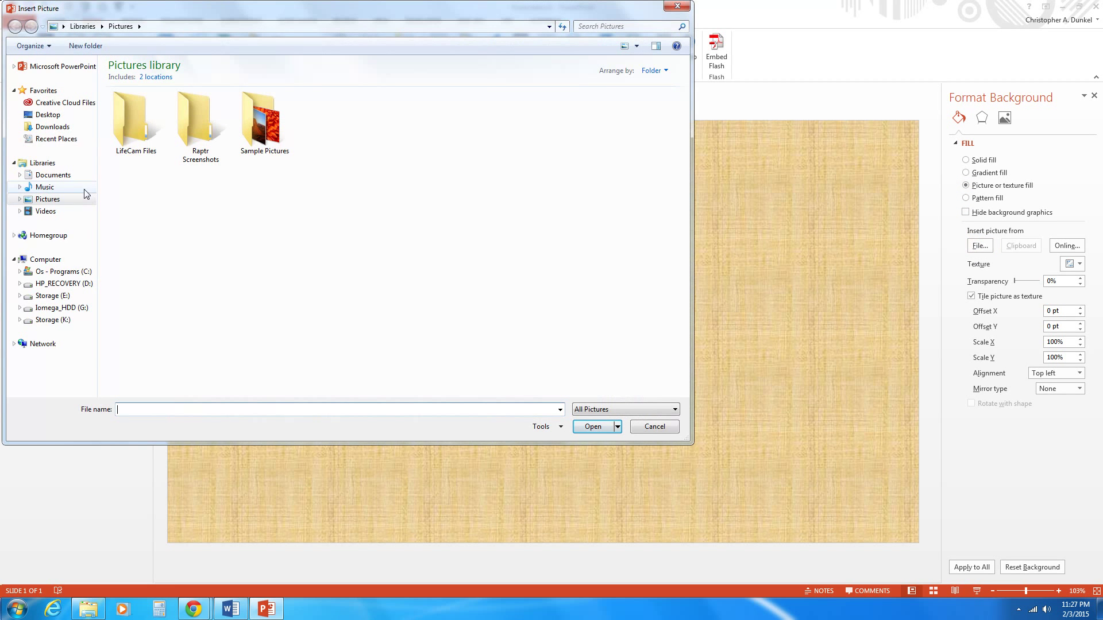
{"action": "left_click", "coordinate": [48, 116]}
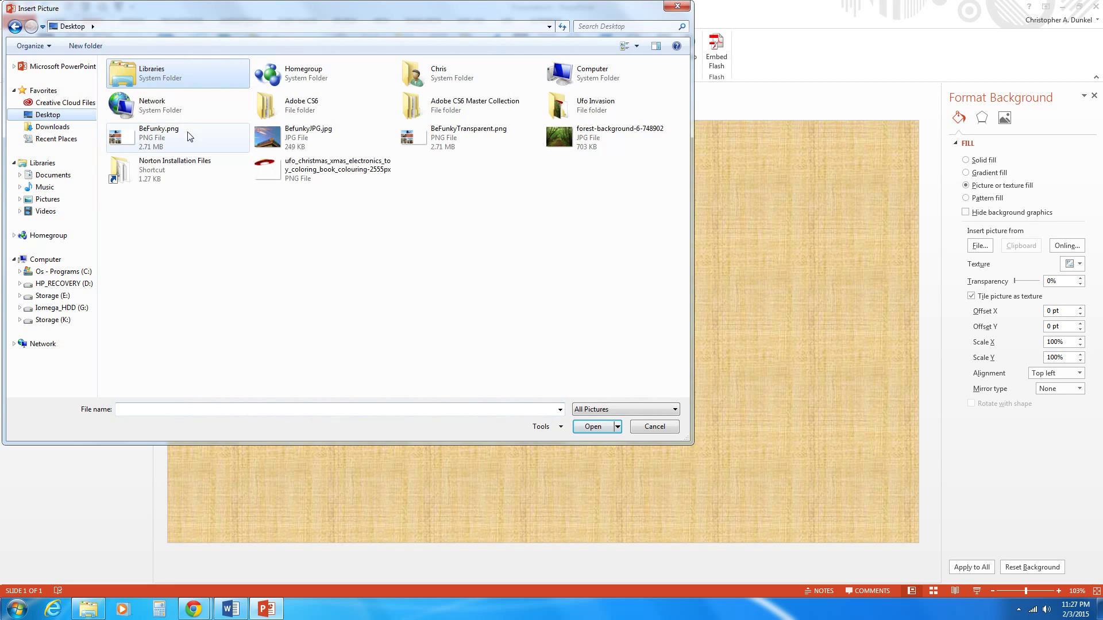
{"action": "double_click", "coordinate": [571, 114]}
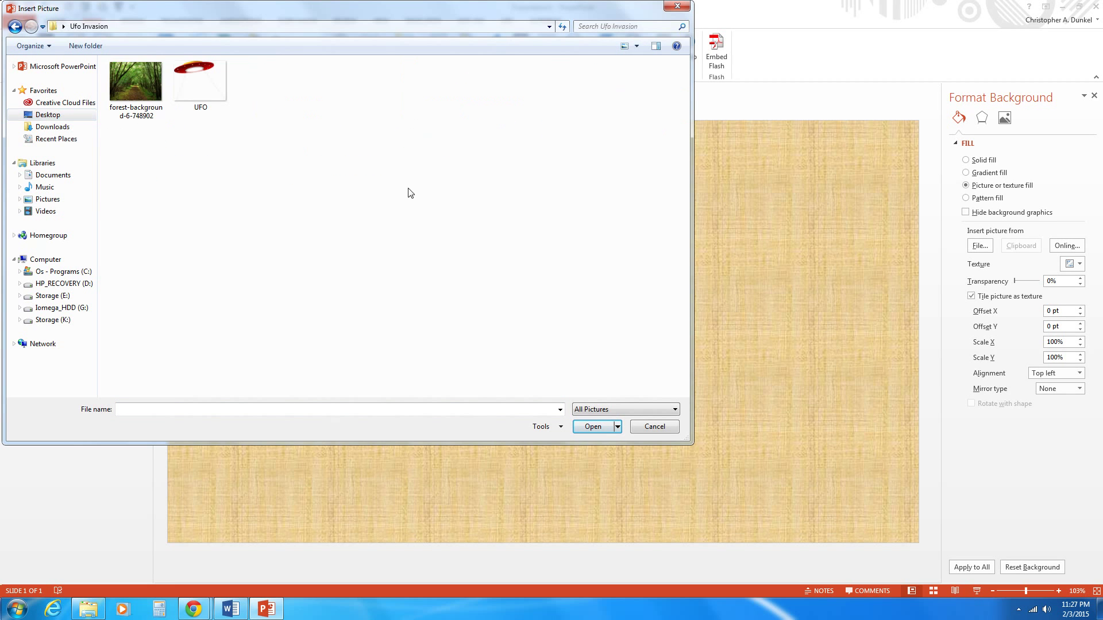
{"action": "left_click", "coordinate": [137, 91]}
{"action": "double_click", "coordinate": [137, 92]}
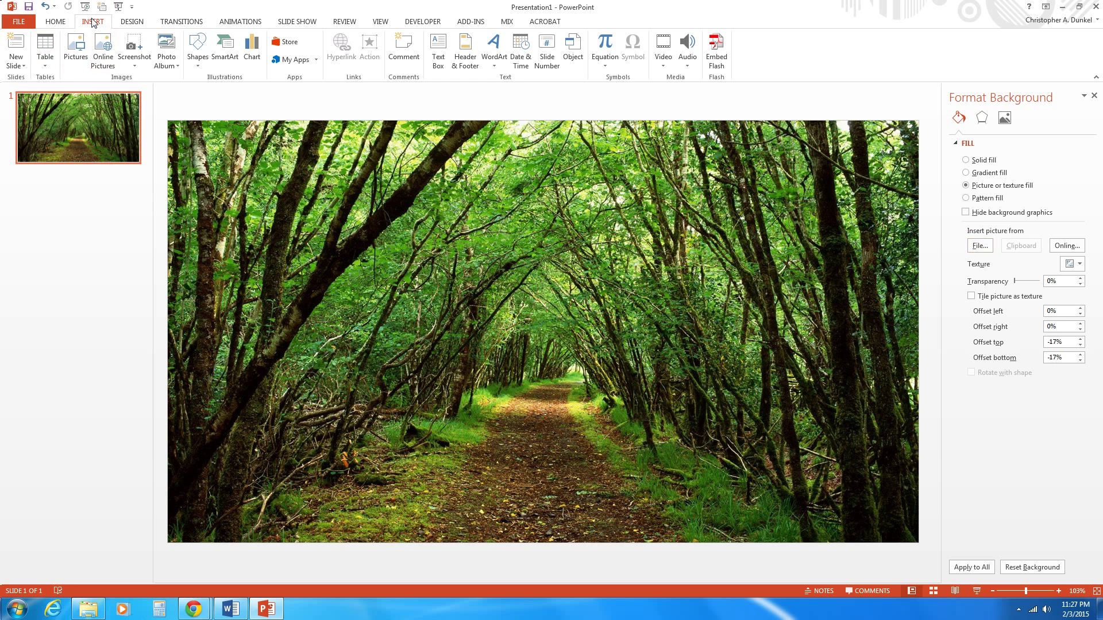
{"action": "left_click", "coordinate": [78, 47]}
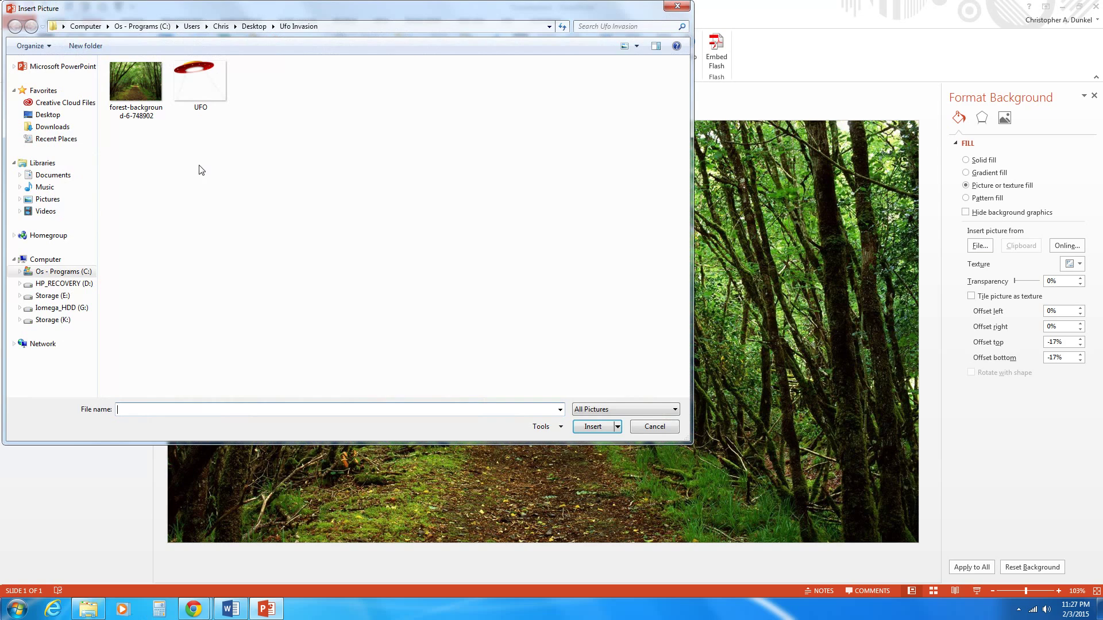
Insert UFO.png and shrink it to a 0.25" × 0.32" speck at the trail's far end
{"action": "double_click", "coordinate": [209, 98]}
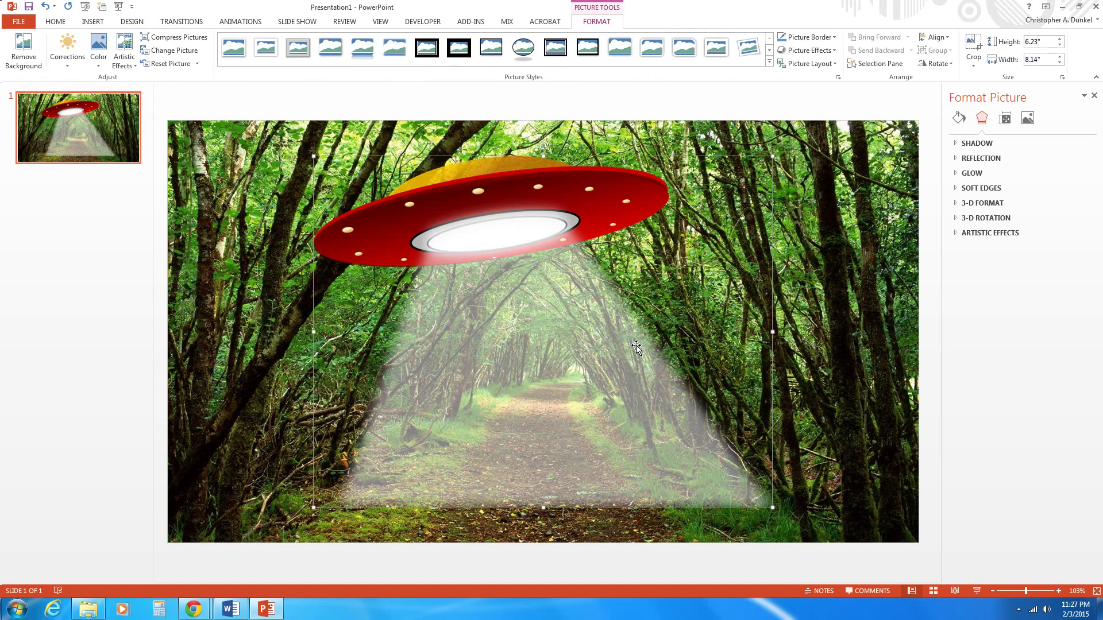
{"action": "left_click_drag", "start_coordinate": [311, 156], "coordinate": [555, 369]}
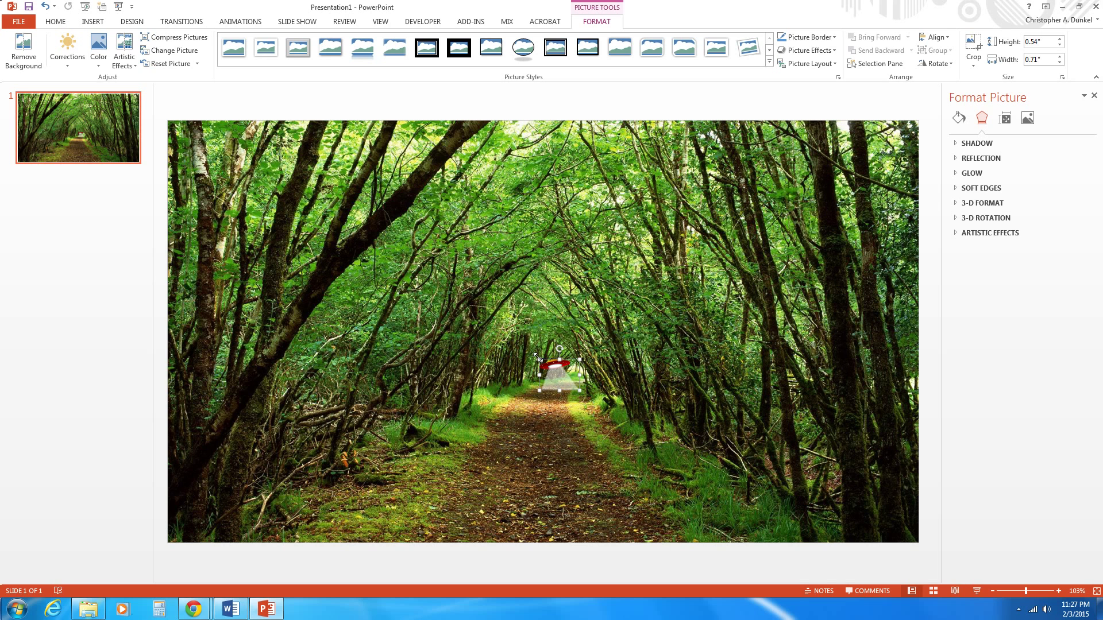
{"action": "key", "text": "Delete"}
{"action": "left_click_drag", "start_coordinate": [559, 380], "coordinate": [570, 376]}
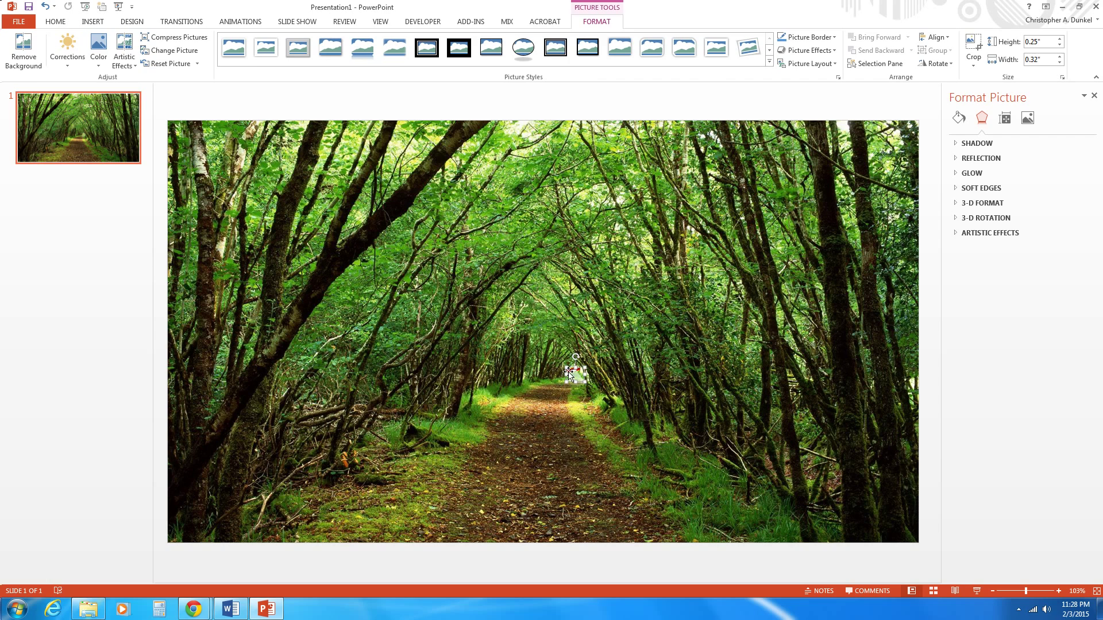
{"action": "left_click", "coordinate": [618, 367]}
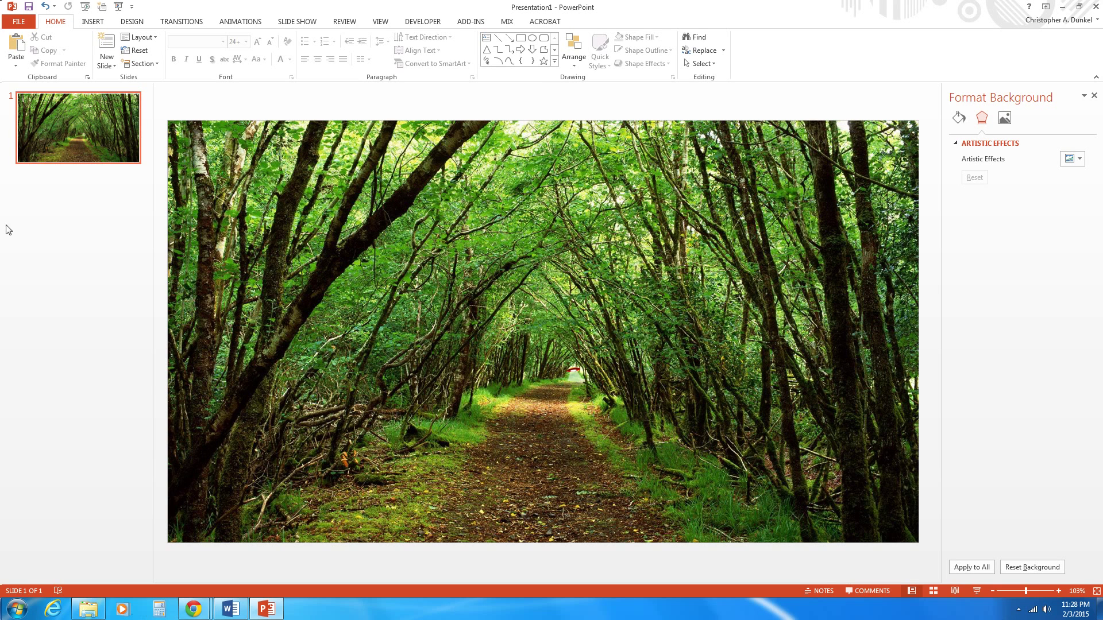
Duplicate slide 1 as slide 2 and enlarge the UFO slightly
{"action": "left_click", "coordinate": [96, 137]}
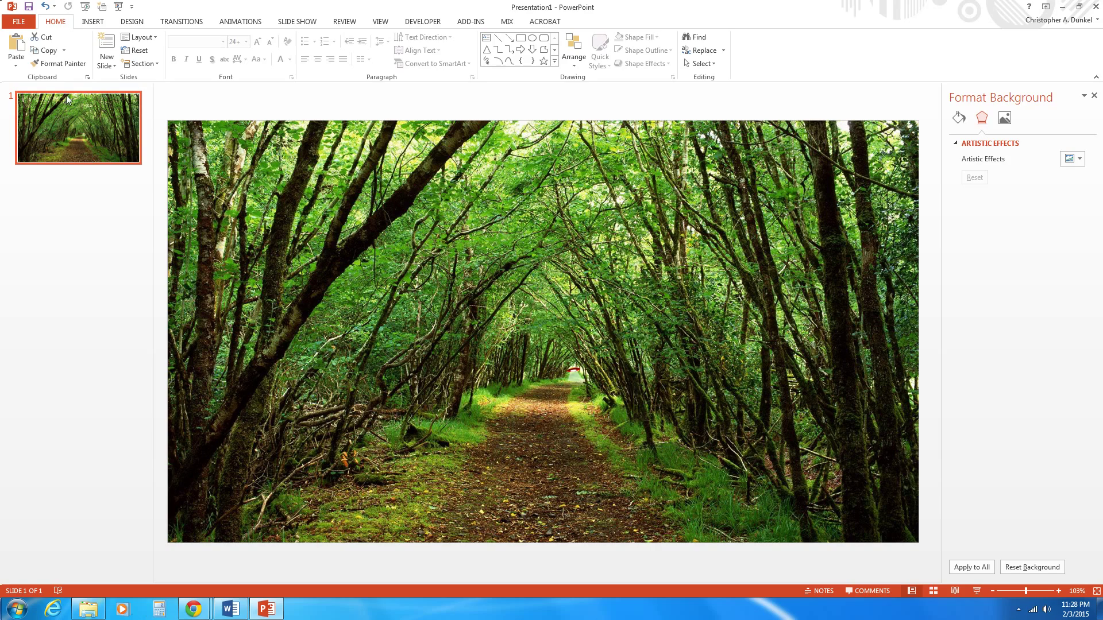
{"action": "right_click", "coordinate": [98, 114]}
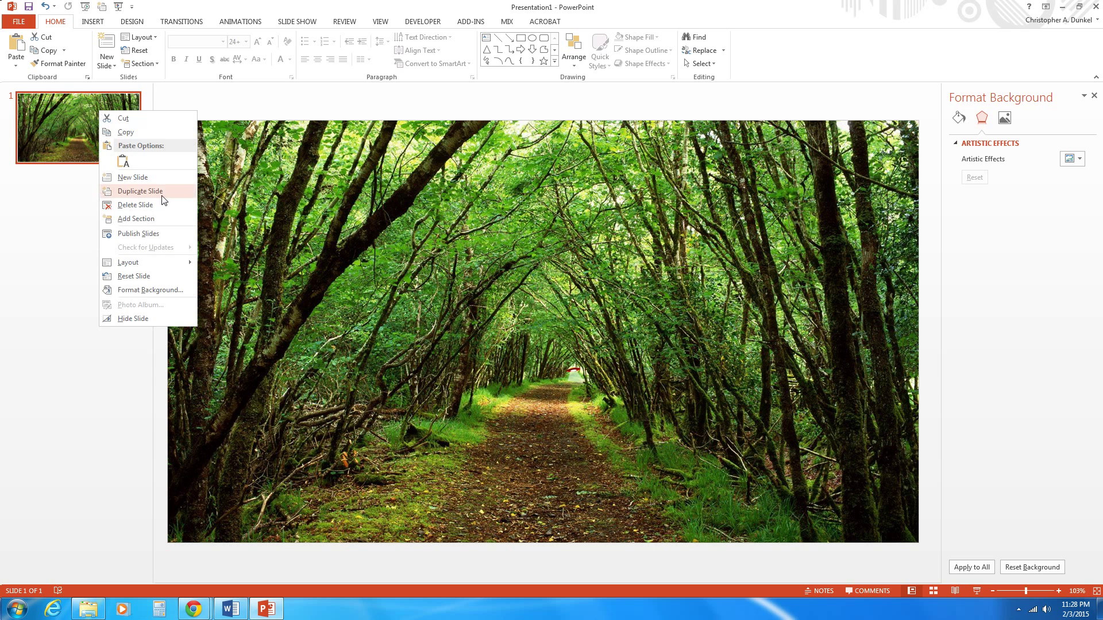
{"action": "left_click", "coordinate": [140, 191]}
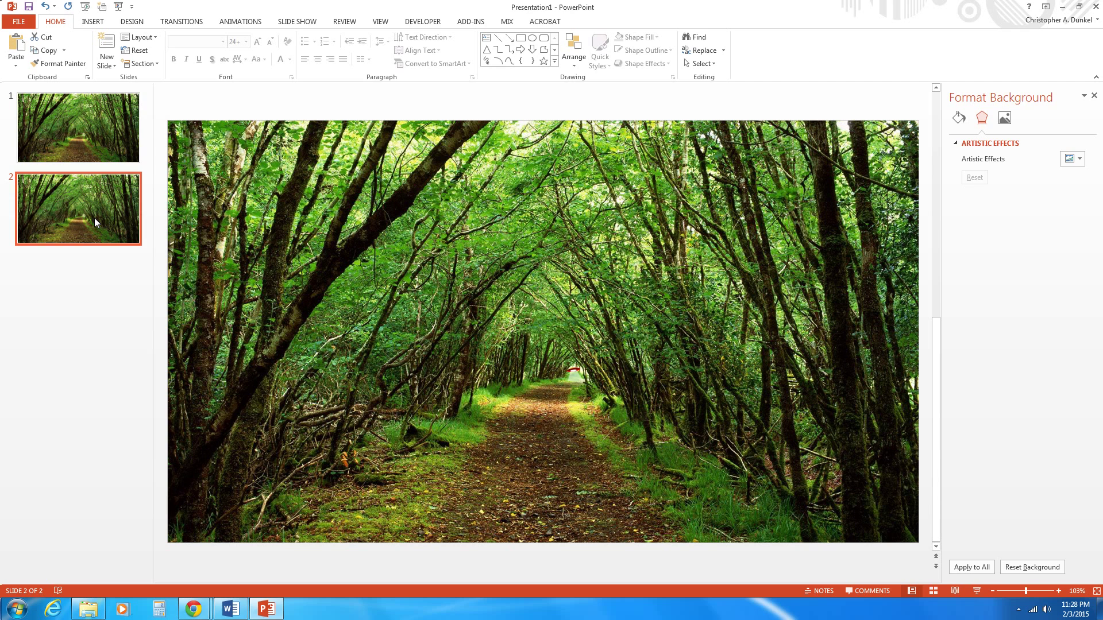
{"action": "left_click", "coordinate": [567, 373]}
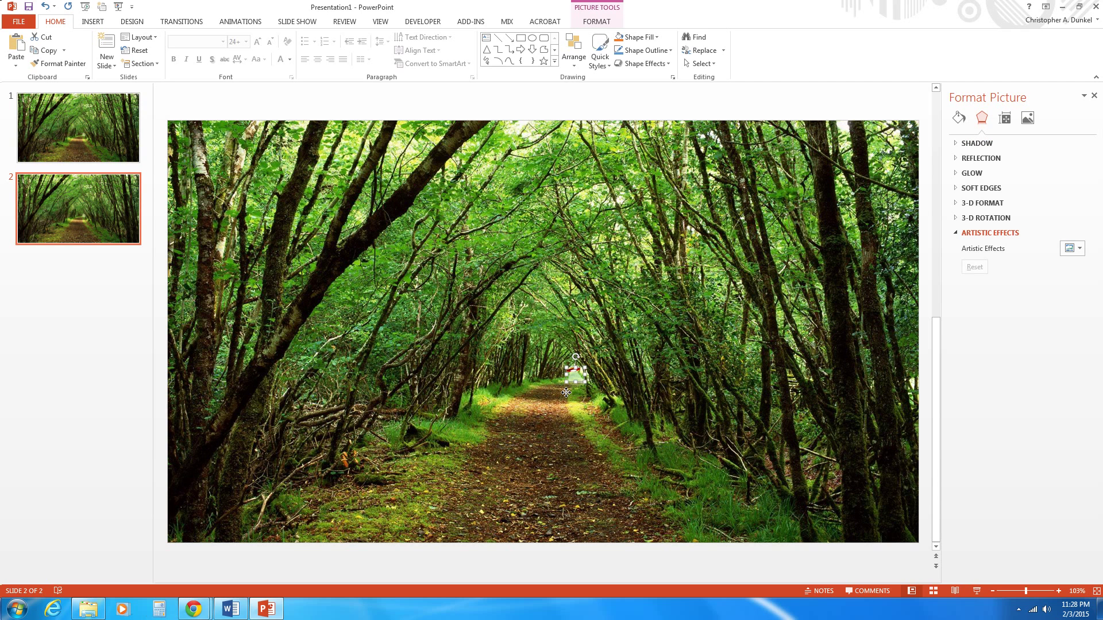
{"action": "left_click_drag", "start_coordinate": [564, 381], "coordinate": [543, 399]}
Duplicate slide 2 as slide 3 and make the UFO larger and closer down the path
{"action": "left_click", "coordinate": [50, 209]}
{"action": "right_click", "coordinate": [50, 209]}
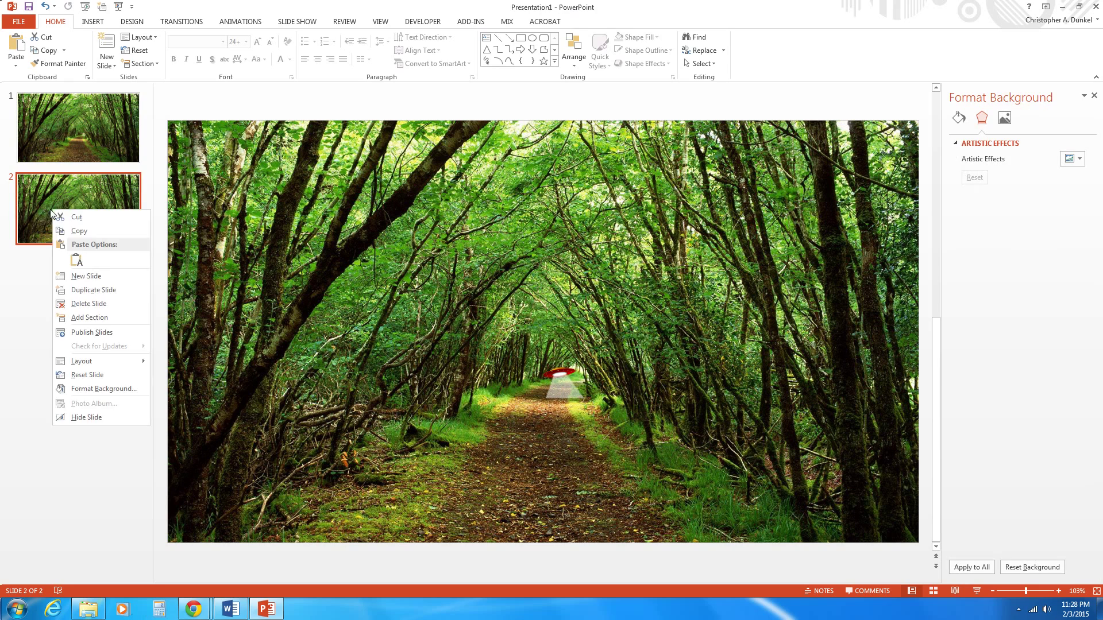
{"action": "left_click", "coordinate": [83, 290]}
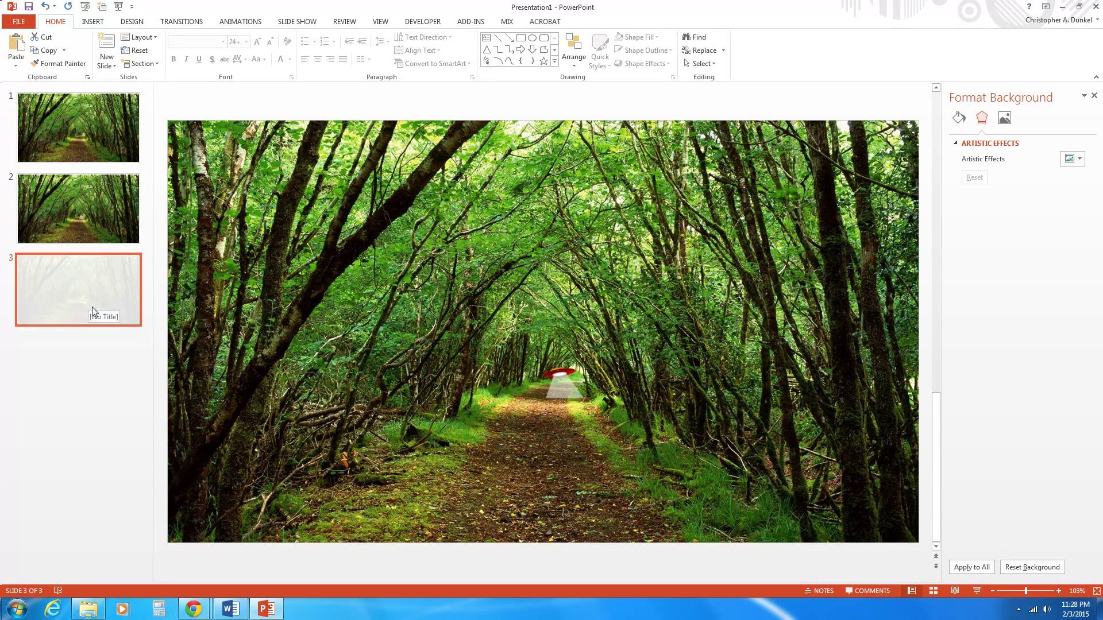
{"action": "left_click", "coordinate": [563, 388]}
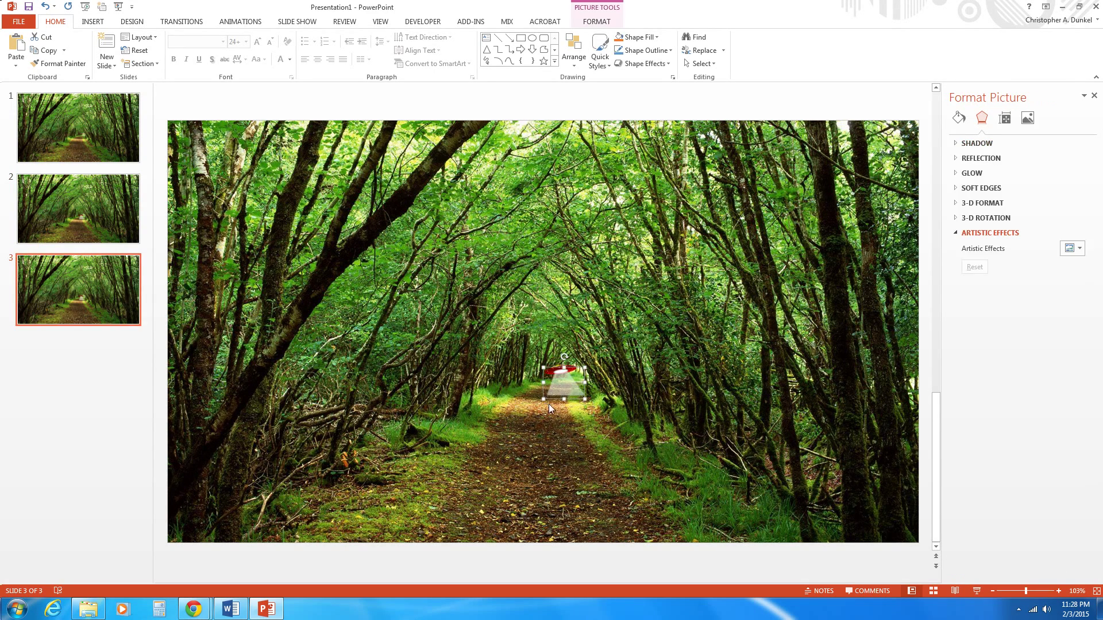
{"action": "left_click_drag", "start_coordinate": [543, 396], "coordinate": [513, 421]}
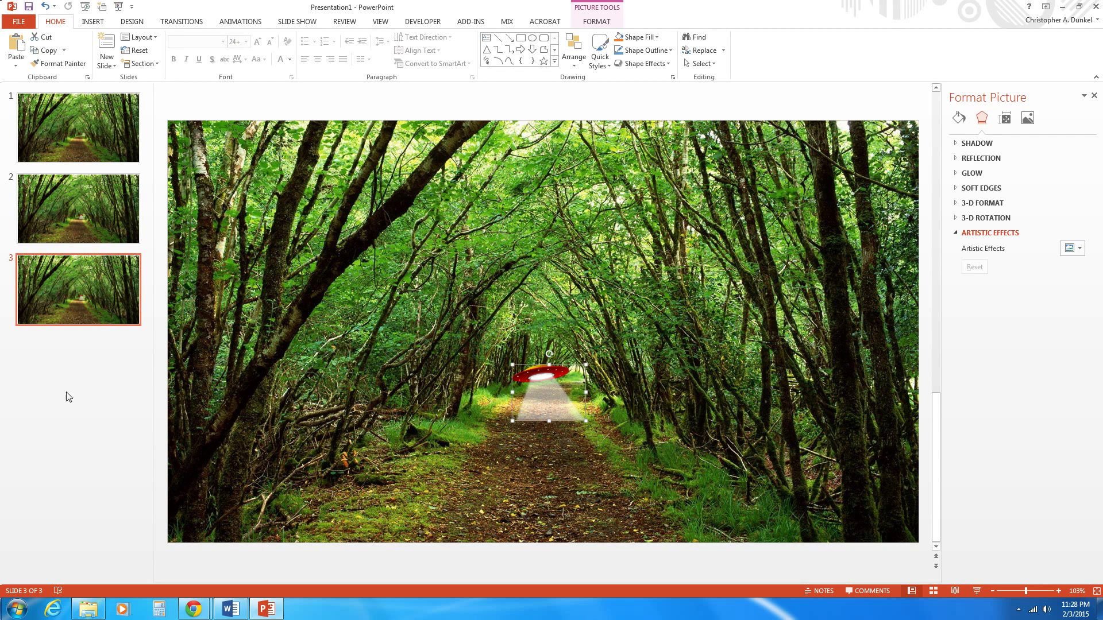
Create slides 4 and 5 as duplicates, enlarging the UFO and its beam on each
{"action": "left_click", "coordinate": [47, 304]}
{"action": "right_click", "coordinate": [47, 304]}
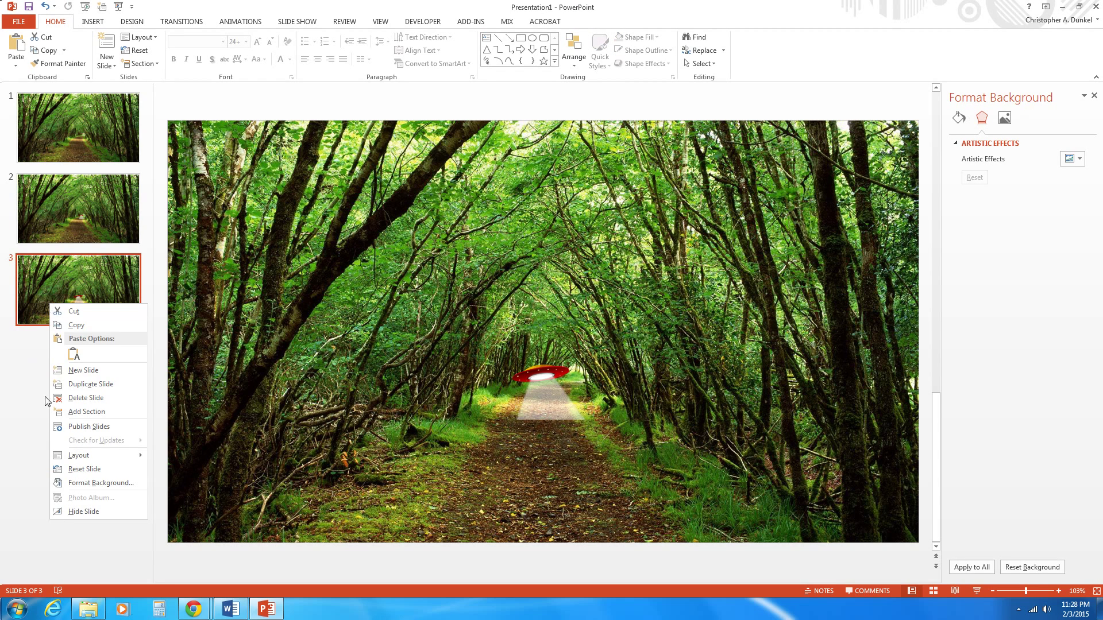
{"action": "left_click", "coordinate": [84, 387]}
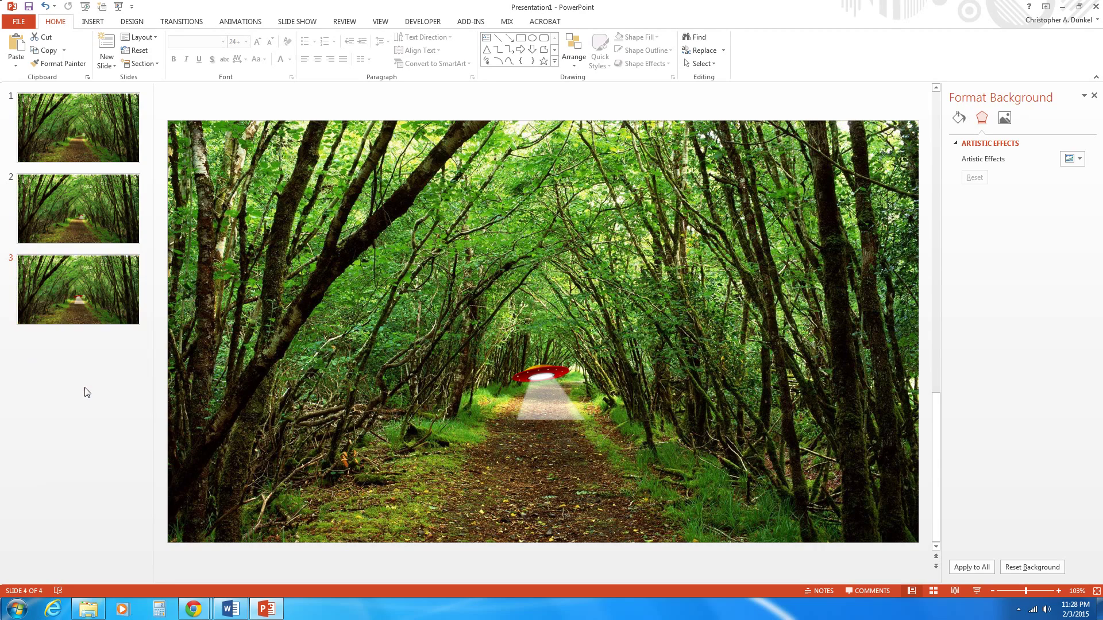
{"action": "left_click", "coordinate": [554, 416]}
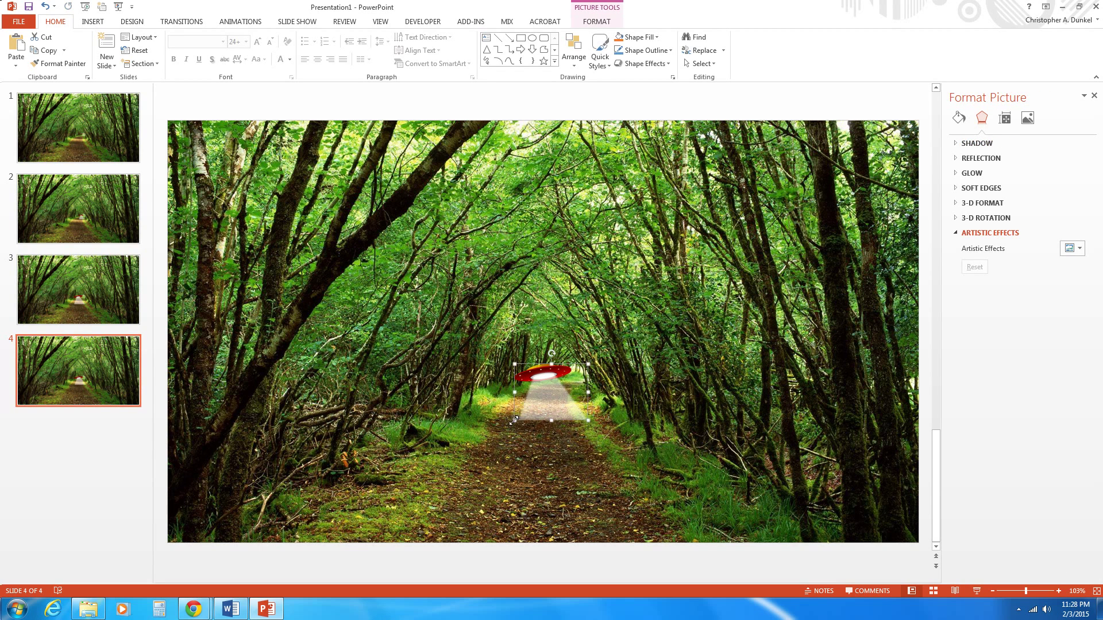
{"action": "left_click_drag", "start_coordinate": [514, 421], "coordinate": [502, 452]}
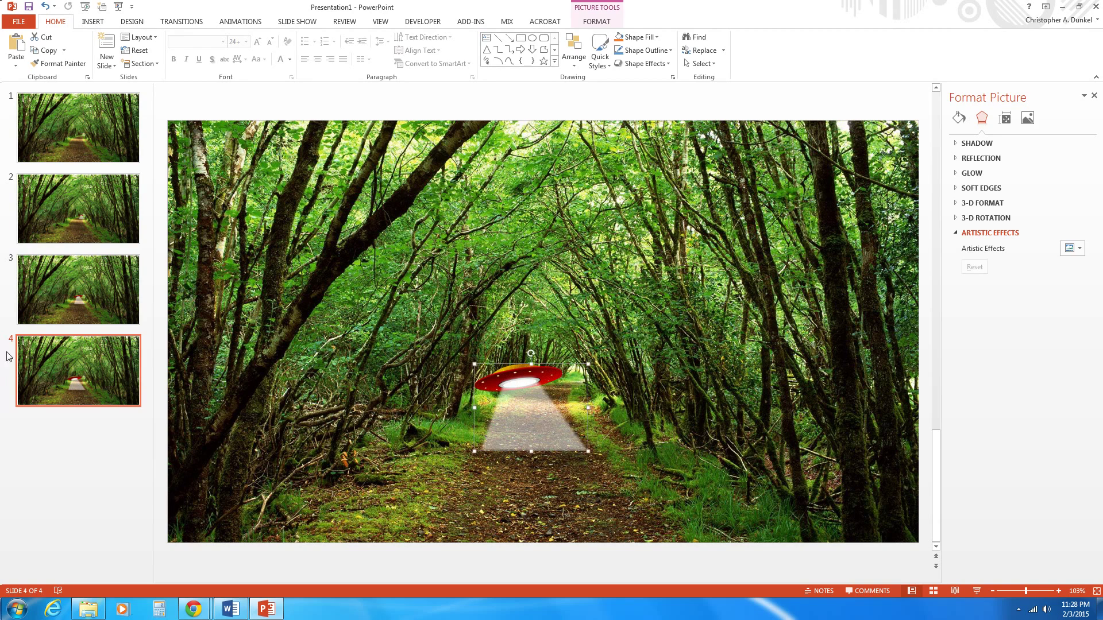
{"action": "left_click", "coordinate": [56, 358]}
{"action": "right_click", "coordinate": [56, 357]}
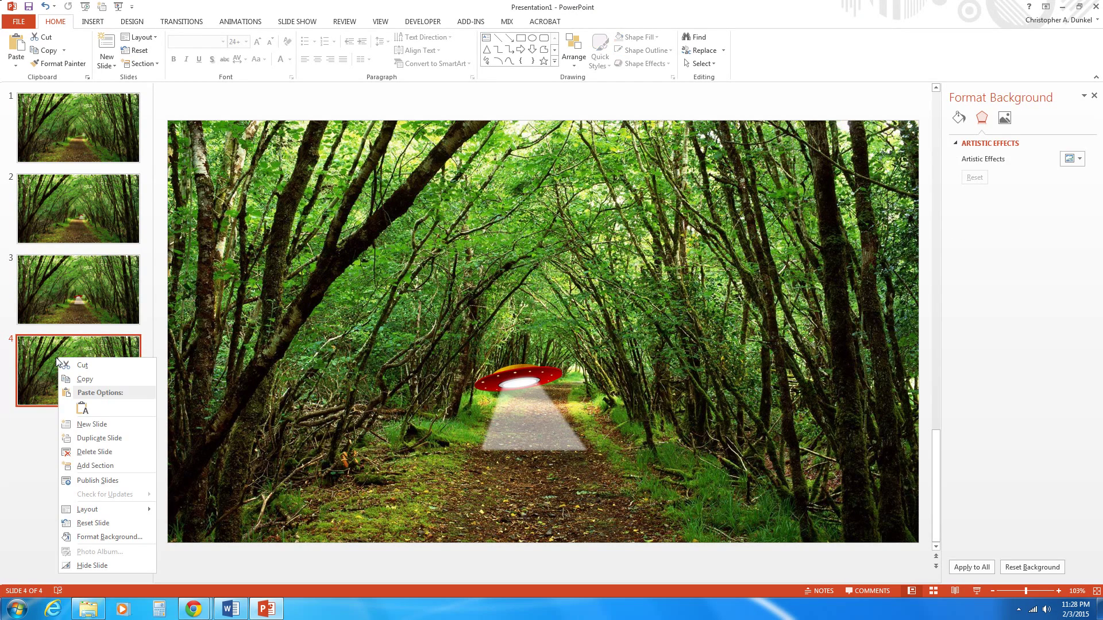
{"action": "left_click", "coordinate": [95, 439]}
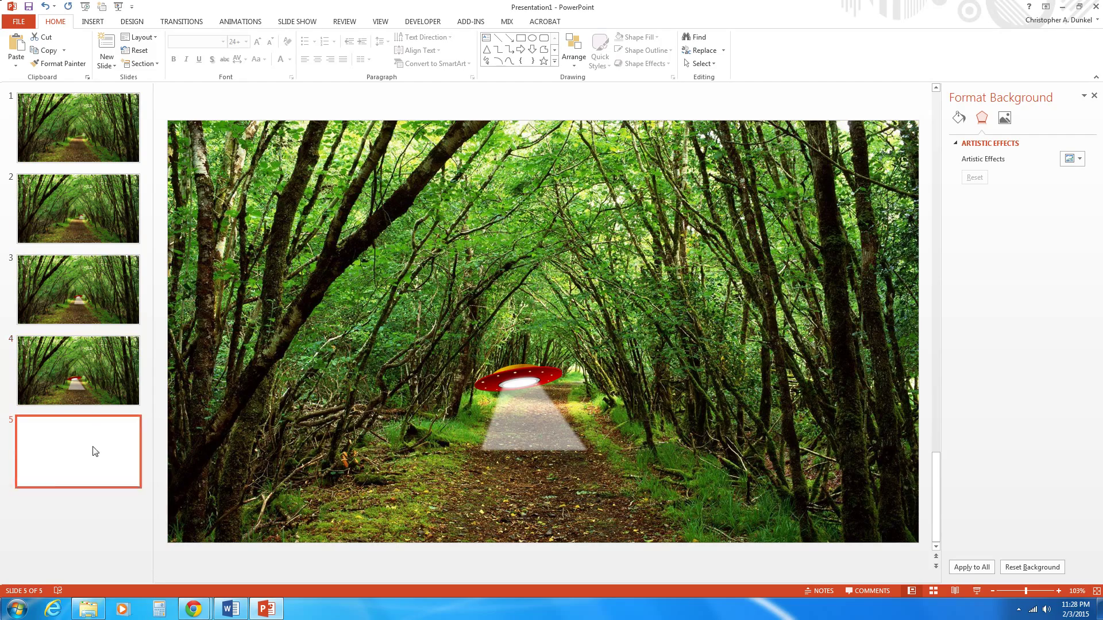
{"action": "left_click", "coordinate": [568, 446]}
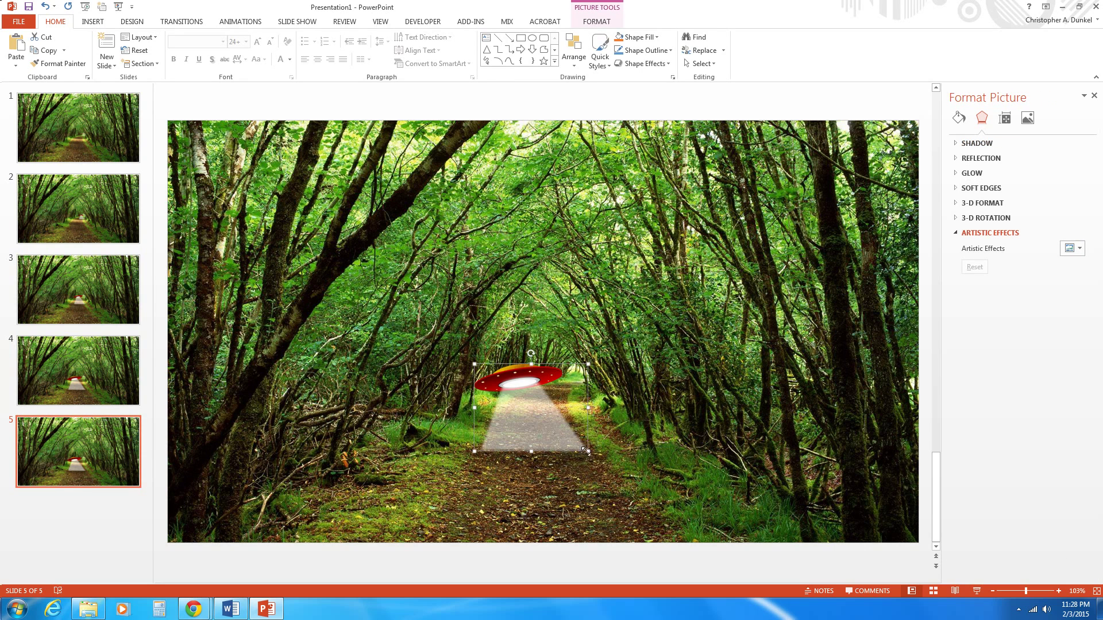
{"action": "left_click_drag", "start_coordinate": [587, 454], "coordinate": [637, 523]}
Duplicate slide 5 as slide 6, enlarging the UFO and moving it down so its beam leaves the slide
{"action": "left_click", "coordinate": [100, 442]}
{"action": "right_click", "coordinate": [100, 442]}
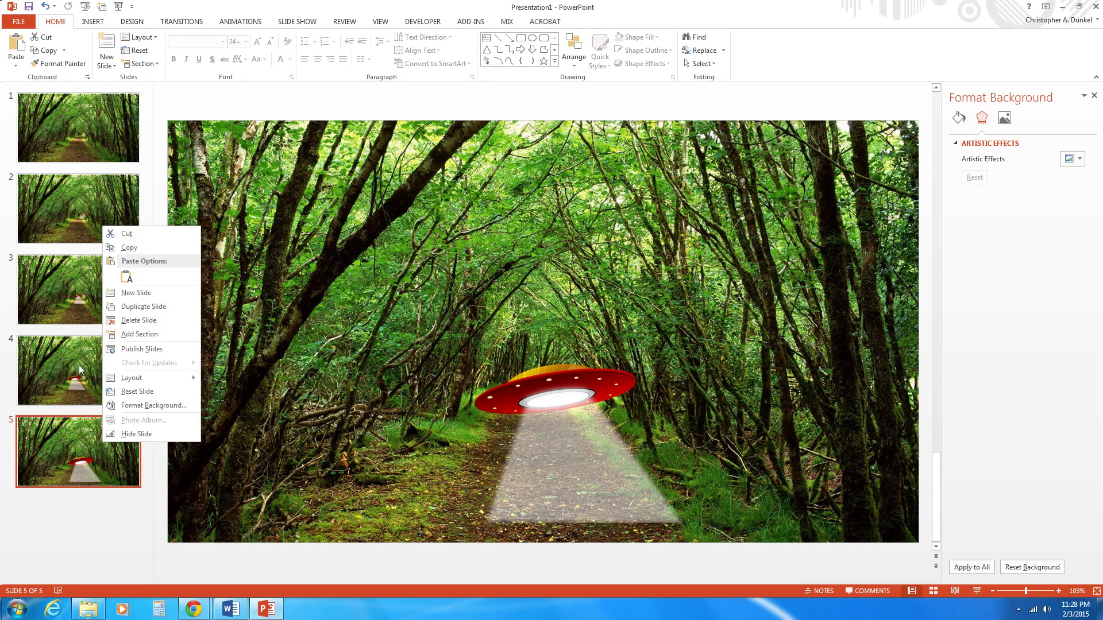
{"action": "left_click", "coordinate": [129, 307]}
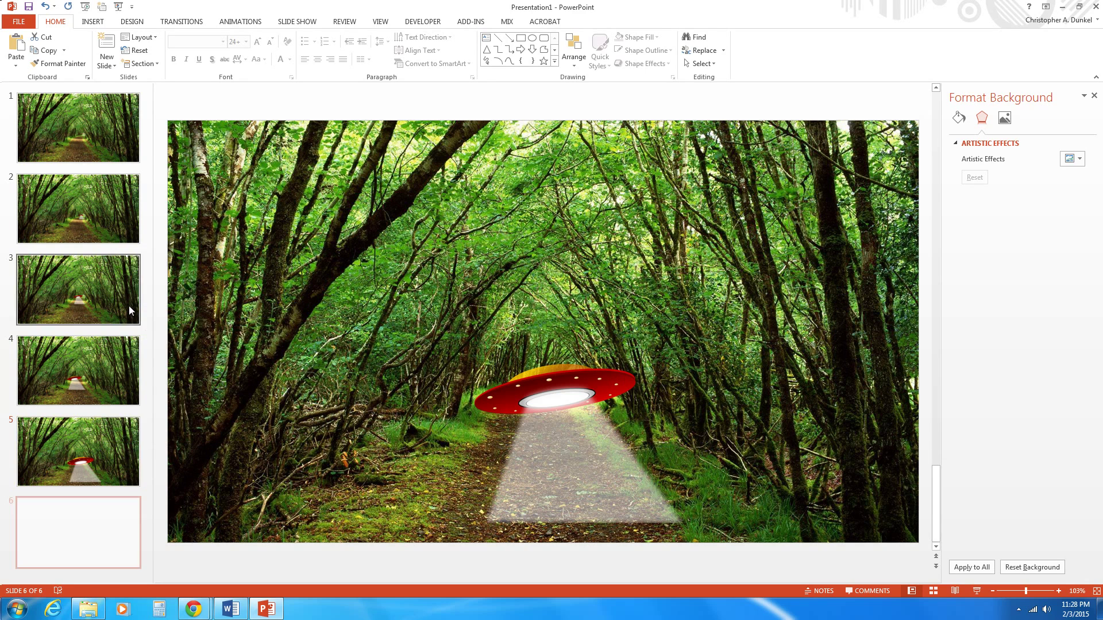
{"action": "left_click", "coordinate": [515, 471]}
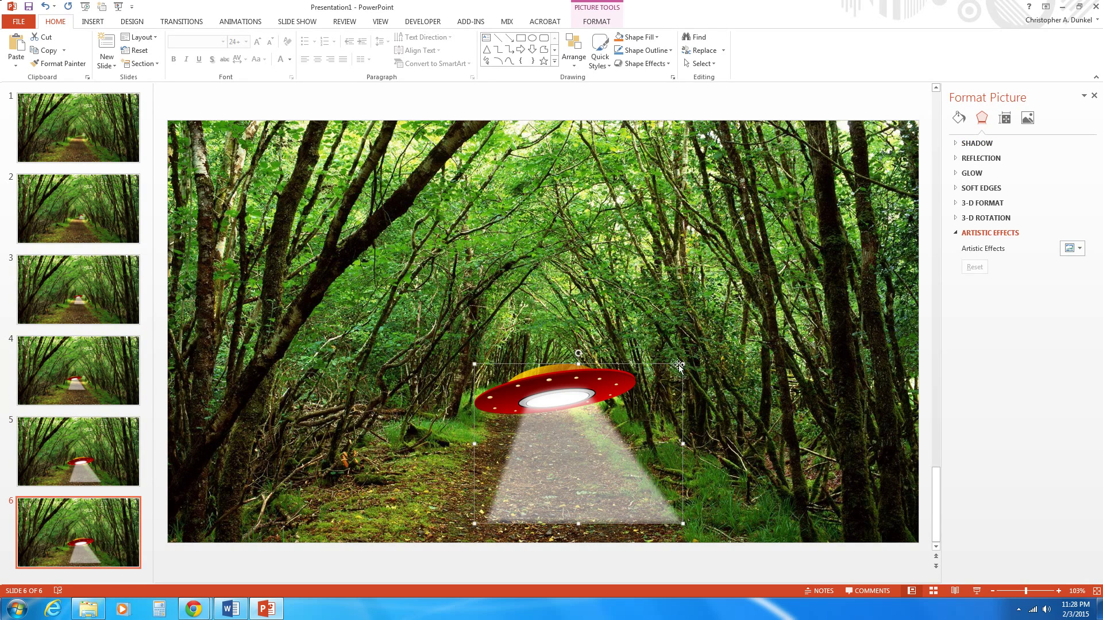
{"action": "left_click_drag", "start_coordinate": [680, 365], "coordinate": [828, 216]}
{"action": "left_click_drag", "start_coordinate": [594, 430], "coordinate": [542, 462]}
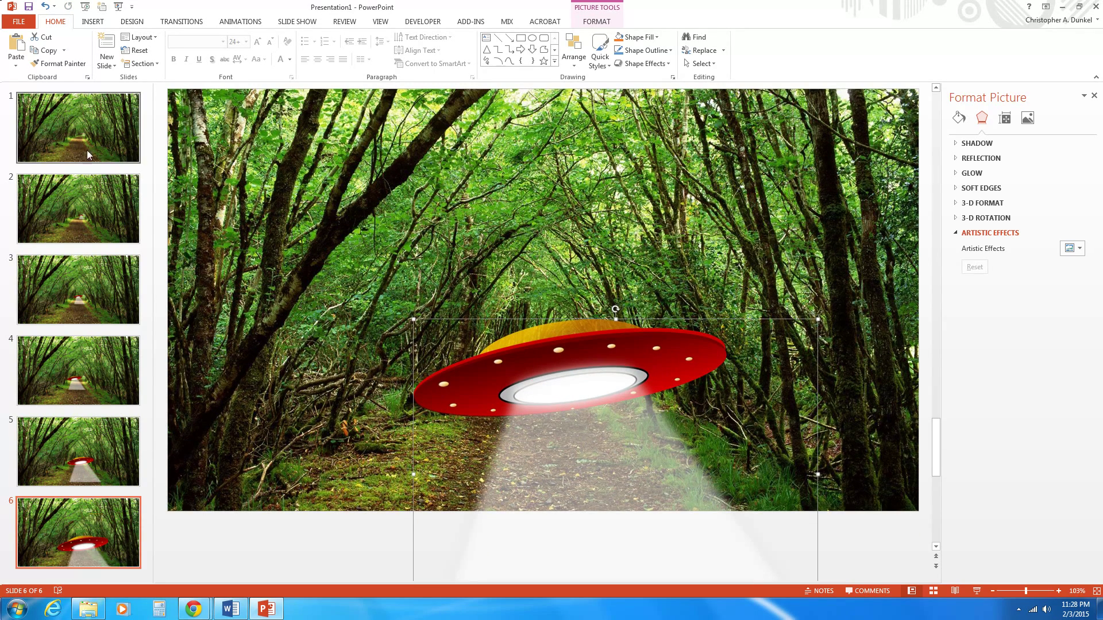
Step through the six slides from slide 1 to preview the UFO's approach
{"action": "left_click", "coordinate": [94, 113]}
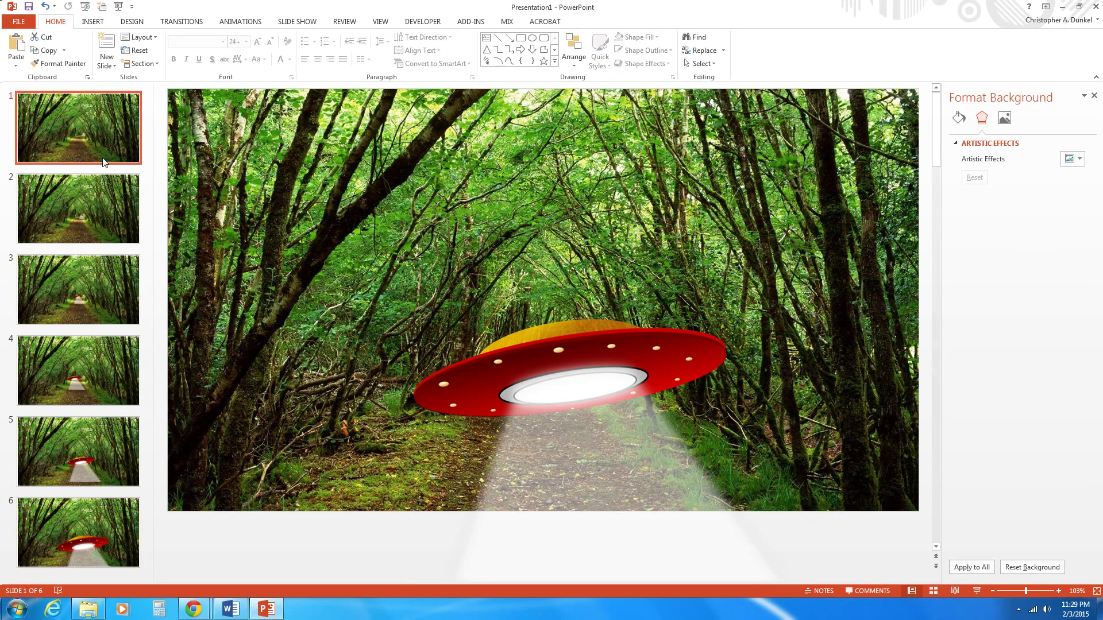
{"action": "key", "text": "Down"}
{"action": "key", "text": "Down"}
{"action": "key", "text": "Down"}
{"action": "key", "text": "Down"}
{"action": "key", "text": "Down"}
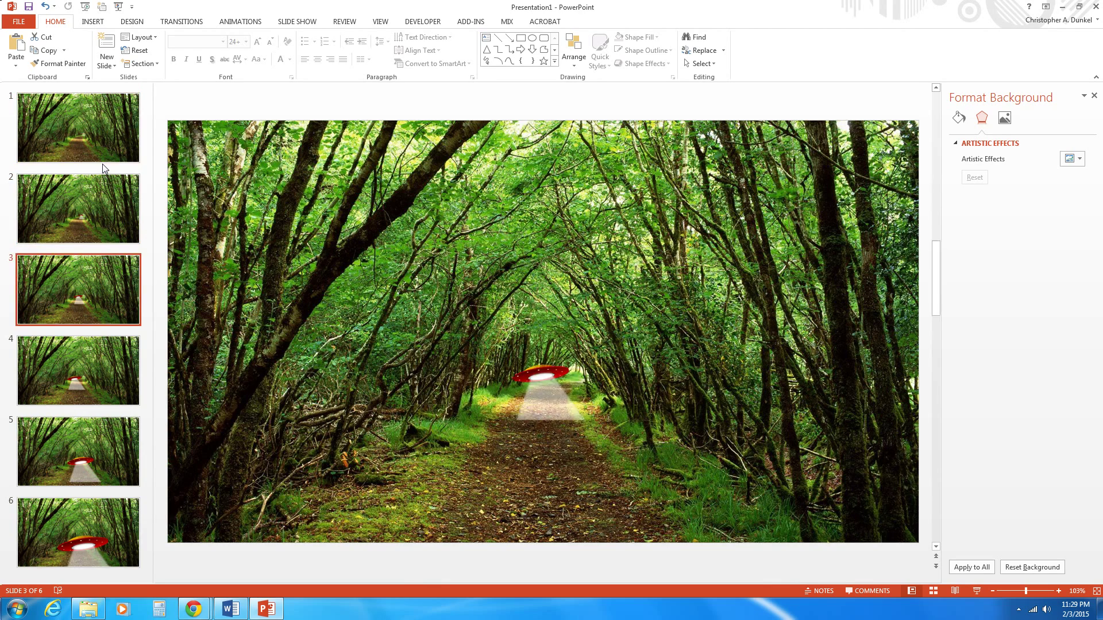
{"action": "key", "text": "Up"}
{"action": "key", "text": "Up"}
{"action": "key", "text": "Up"}
{"action": "key", "text": "Up"}
{"action": "key", "text": "Up"}
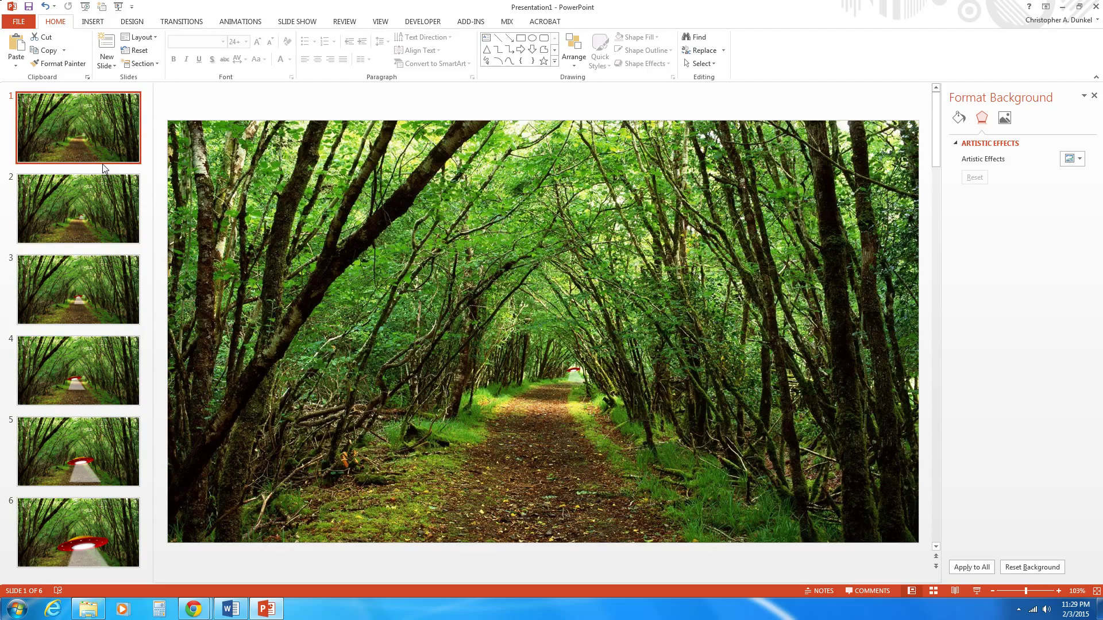
Save the six-slide presentation with the file name UFO in Desktop > Ufo Invasion
{"action": "left_click", "coordinate": [7, 25]}
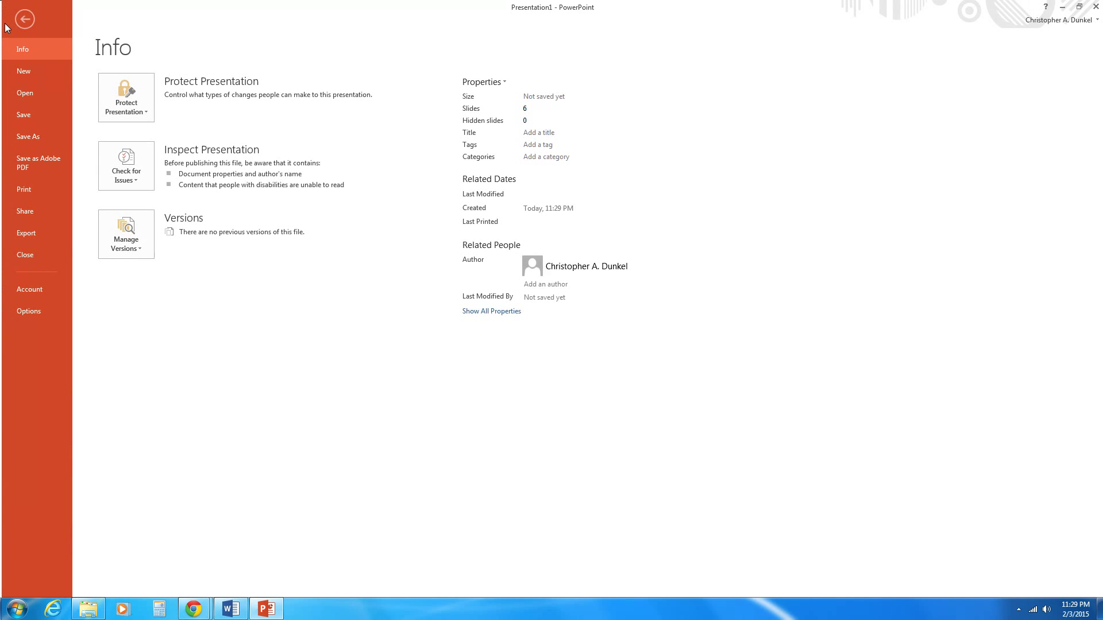
{"action": "left_click", "coordinate": [28, 137]}
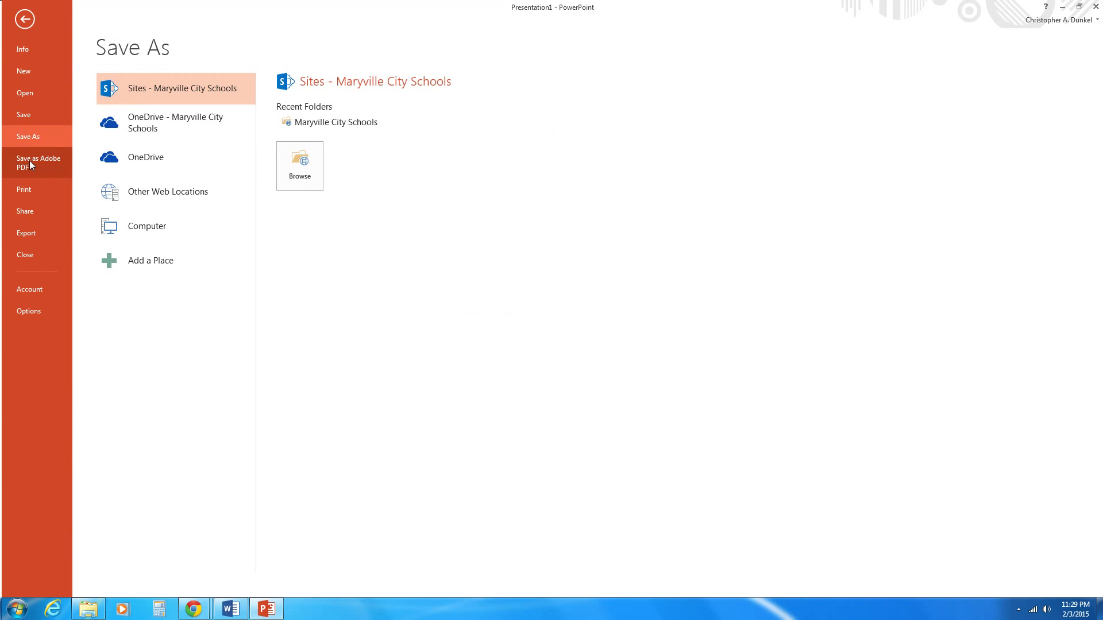
{"action": "left_click", "coordinate": [130, 229]}
{"action": "left_click", "coordinate": [301, 280]}
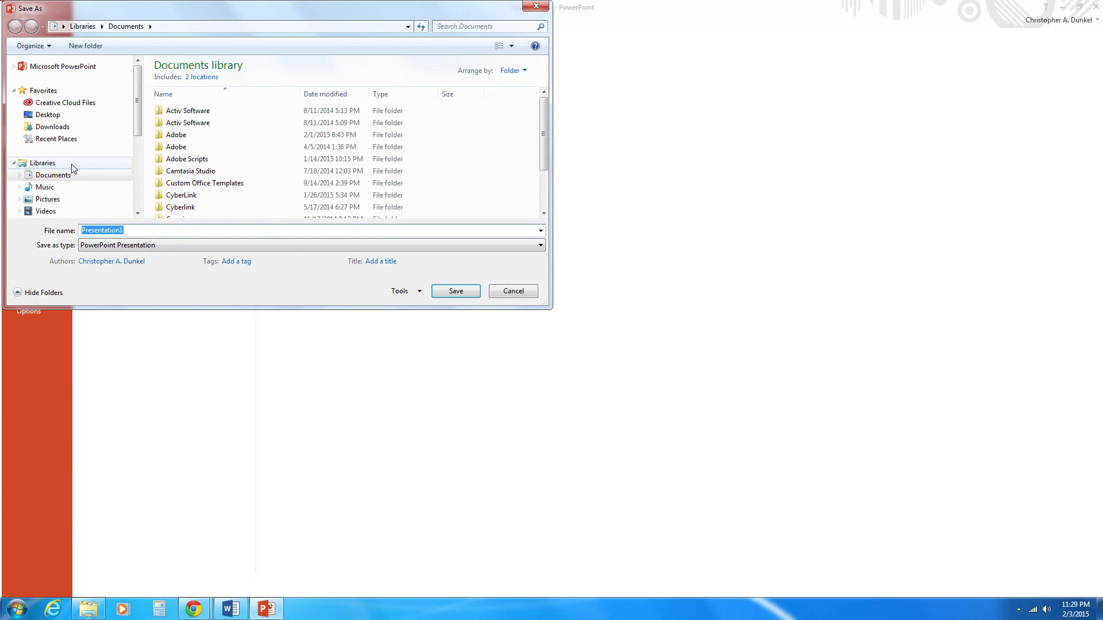
{"action": "left_click", "coordinate": [61, 115]}
{"action": "double_click", "coordinate": [345, 170]}
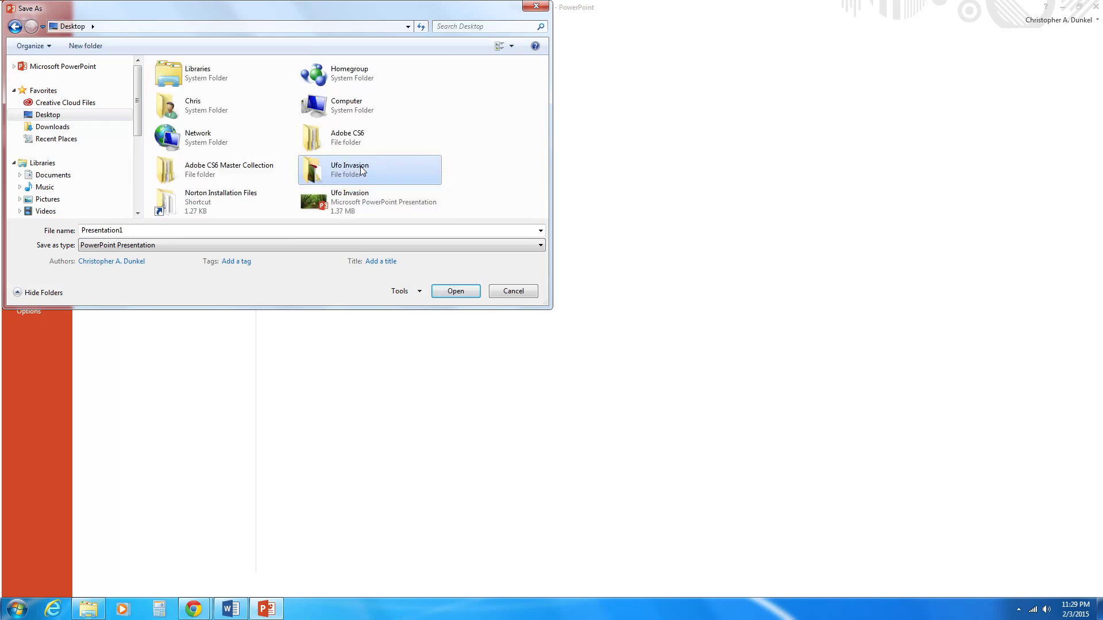
{"action": "double_click", "coordinate": [182, 228]}
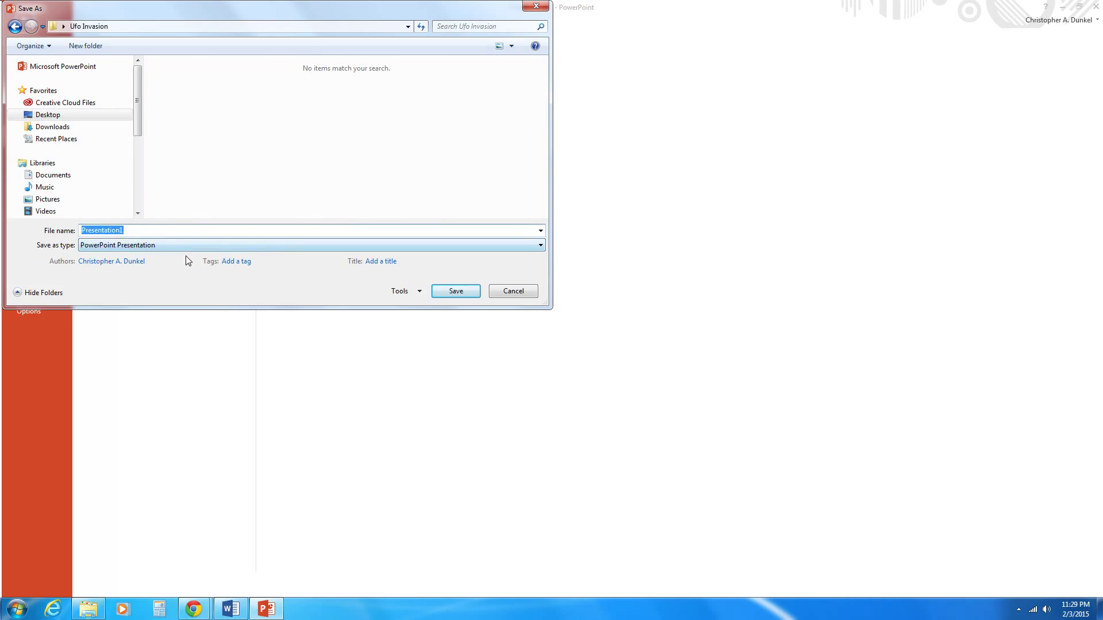
{"action": "type", "text": "UFO"}
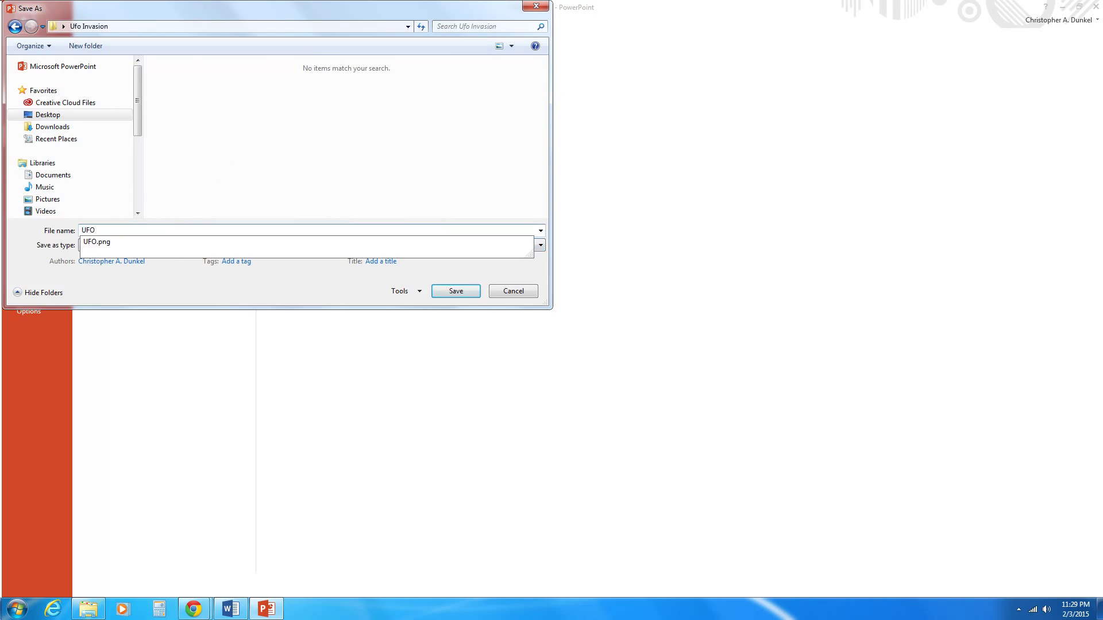
{"action": "left_click", "coordinate": [242, 207]}
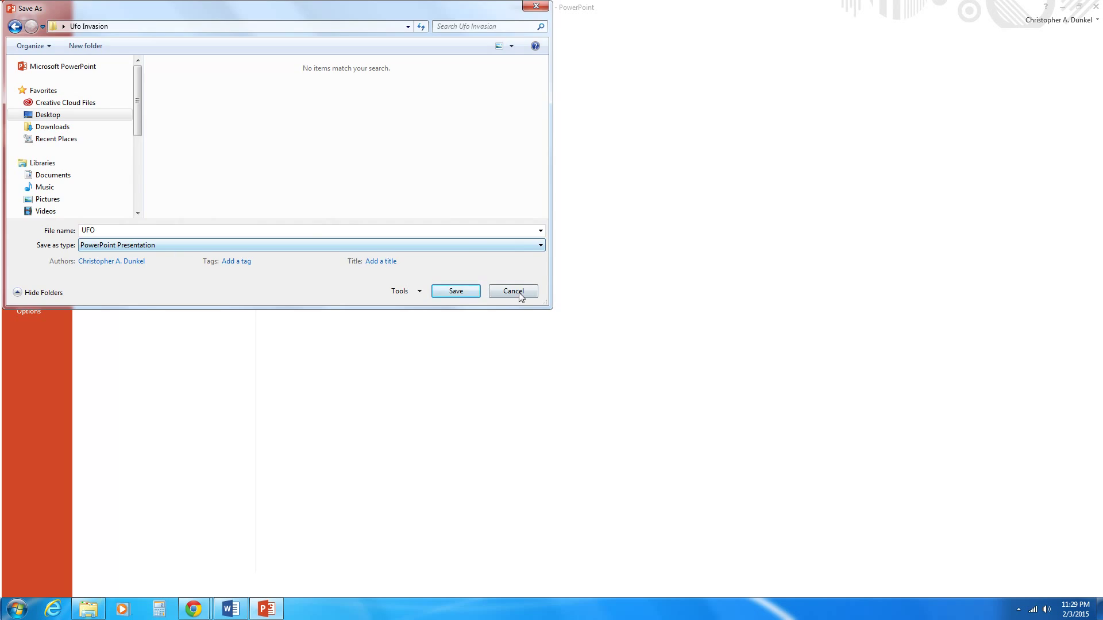
{"action": "left_click", "coordinate": [460, 292]}
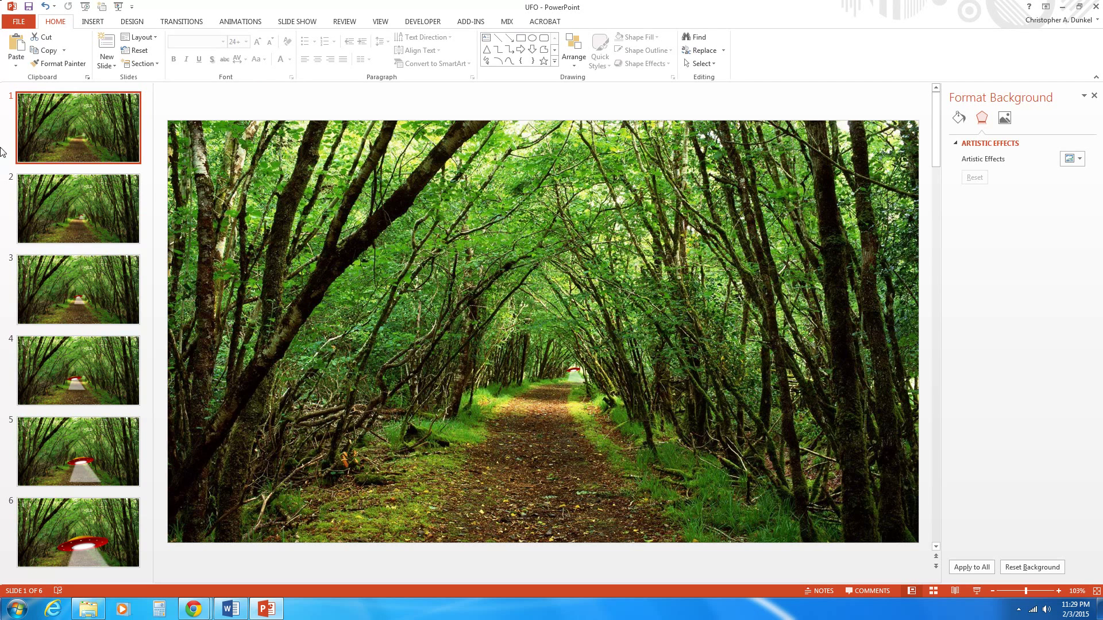
Start Save As in the Ufo Invasion folder with JPEG File Interchange Format as the type
{"action": "left_click", "coordinate": [23, 23]}
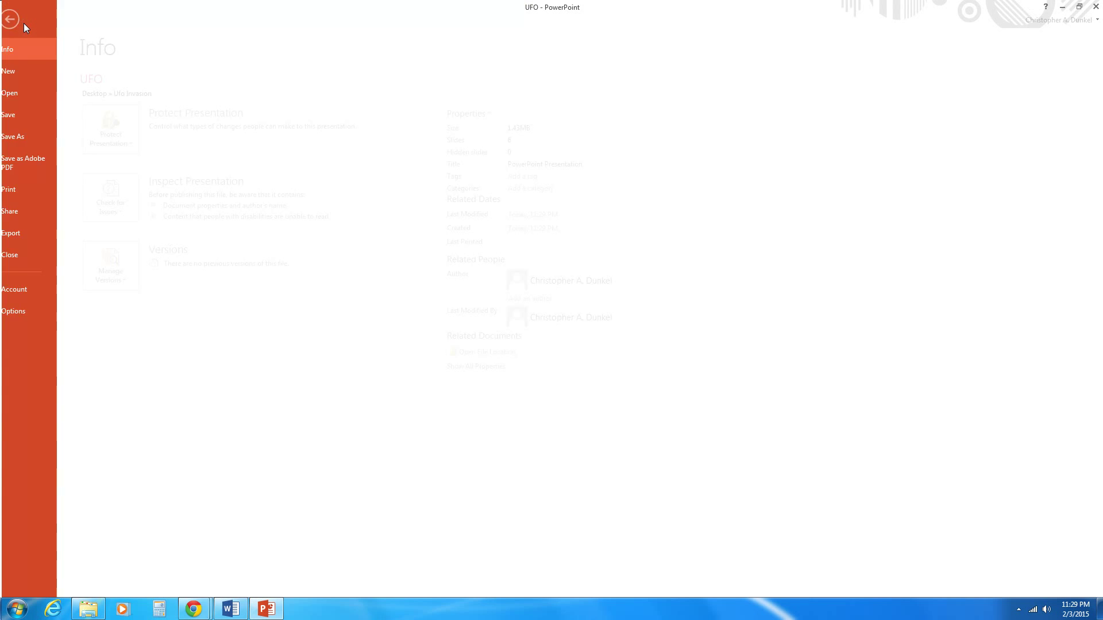
{"action": "left_click", "coordinate": [39, 142]}
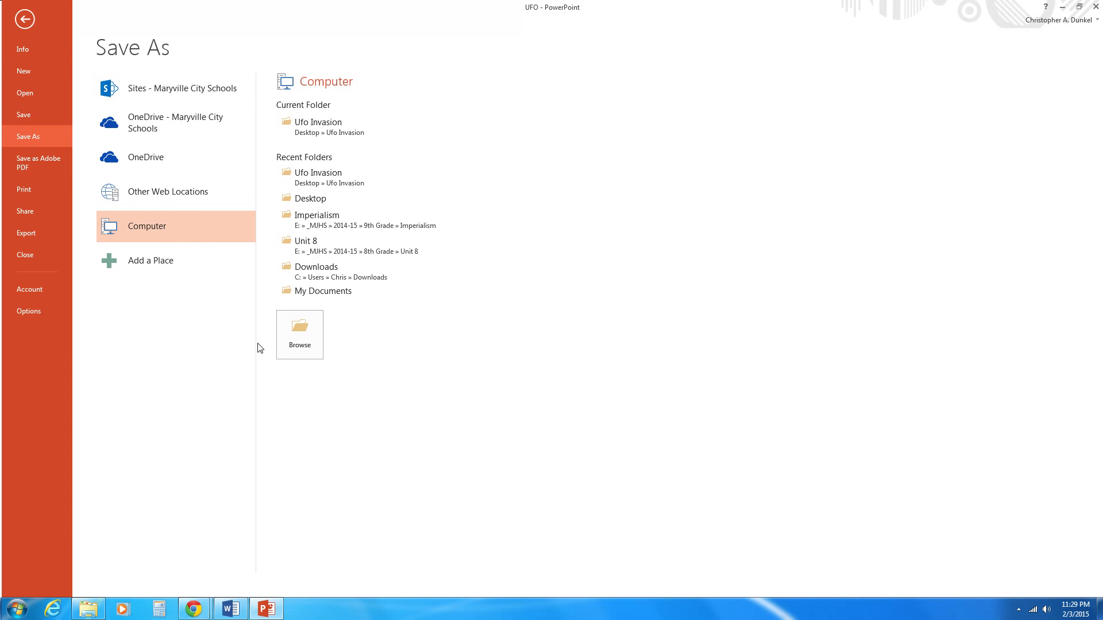
{"action": "left_click", "coordinate": [300, 336]}
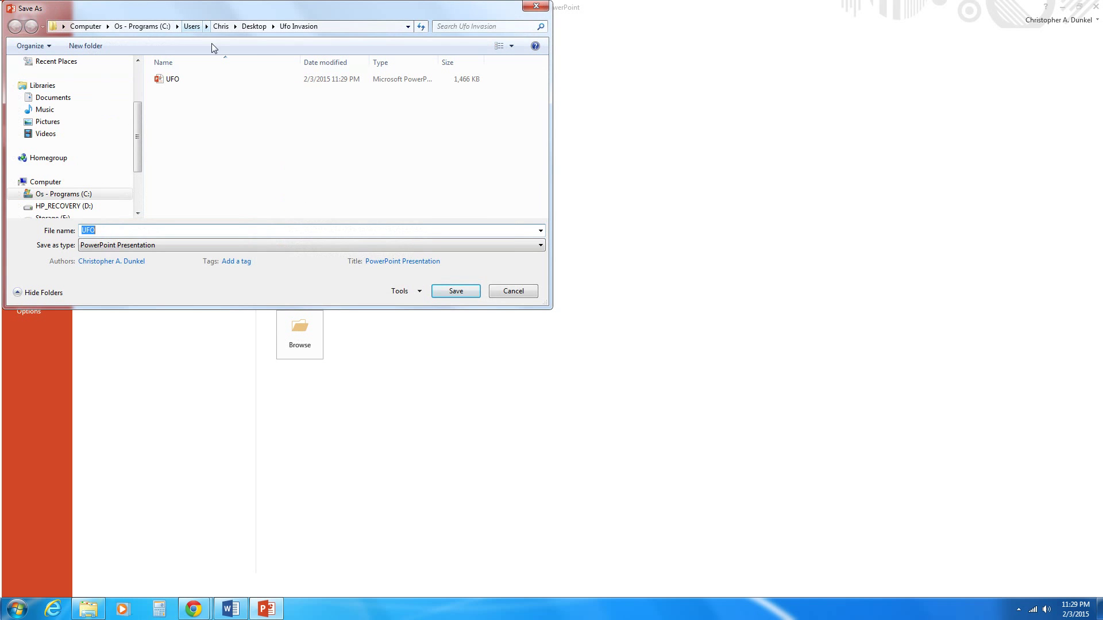
{"action": "left_click", "coordinate": [135, 246]}
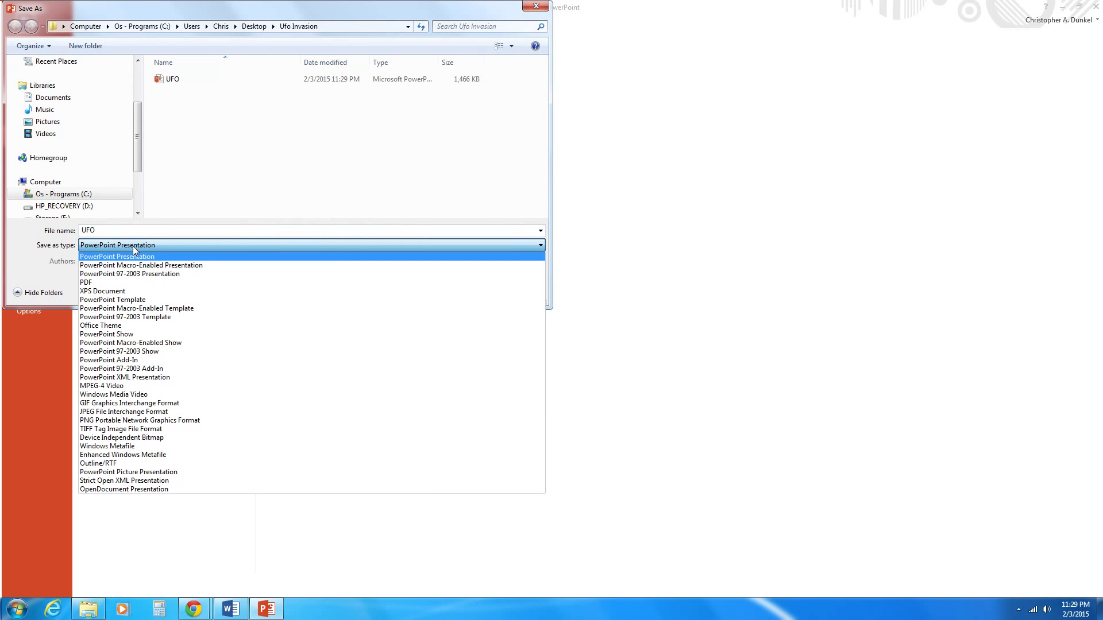
{"action": "left_click", "coordinate": [123, 420]}
{"action": "left_click", "coordinate": [148, 245]}
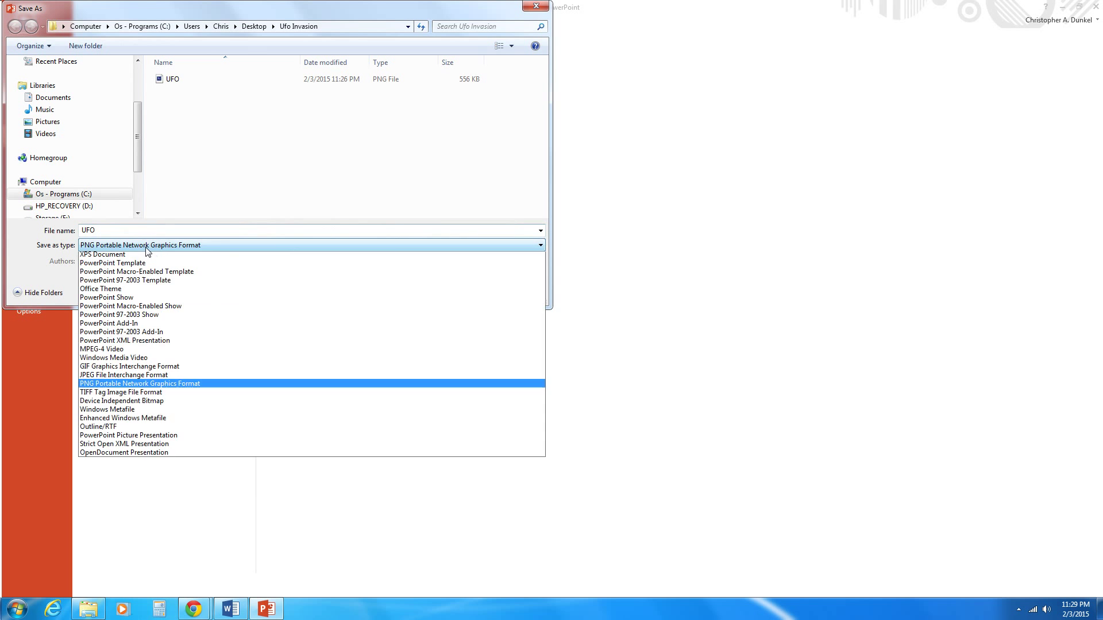
{"action": "left_click", "coordinate": [152, 412]}
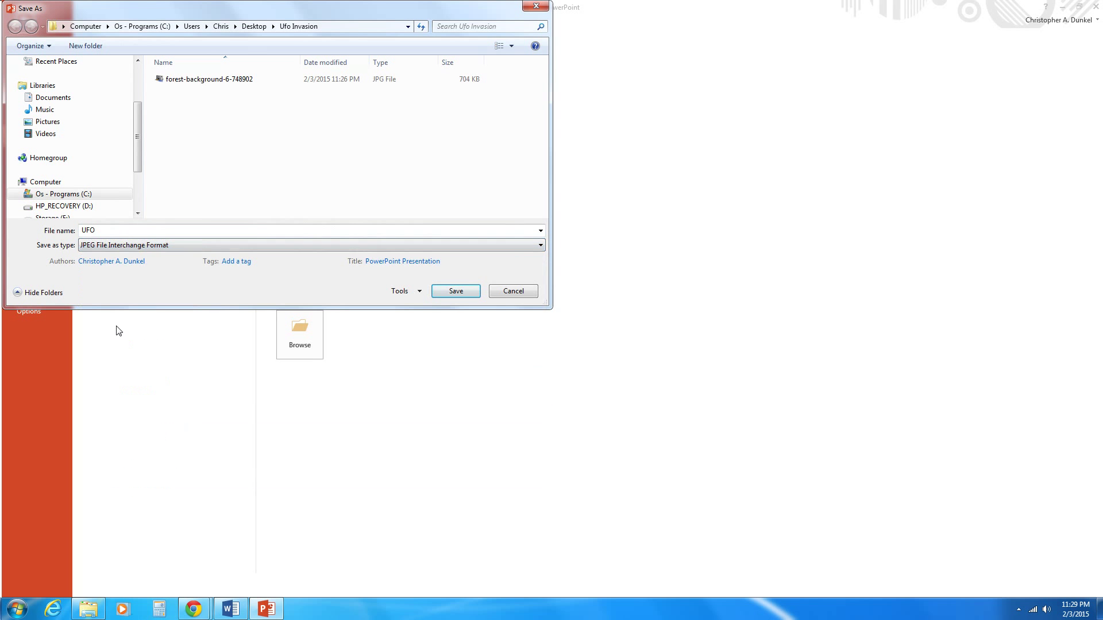
Export all six slides as JPEG images and confirm the finished message
{"action": "left_click", "coordinate": [468, 293]}
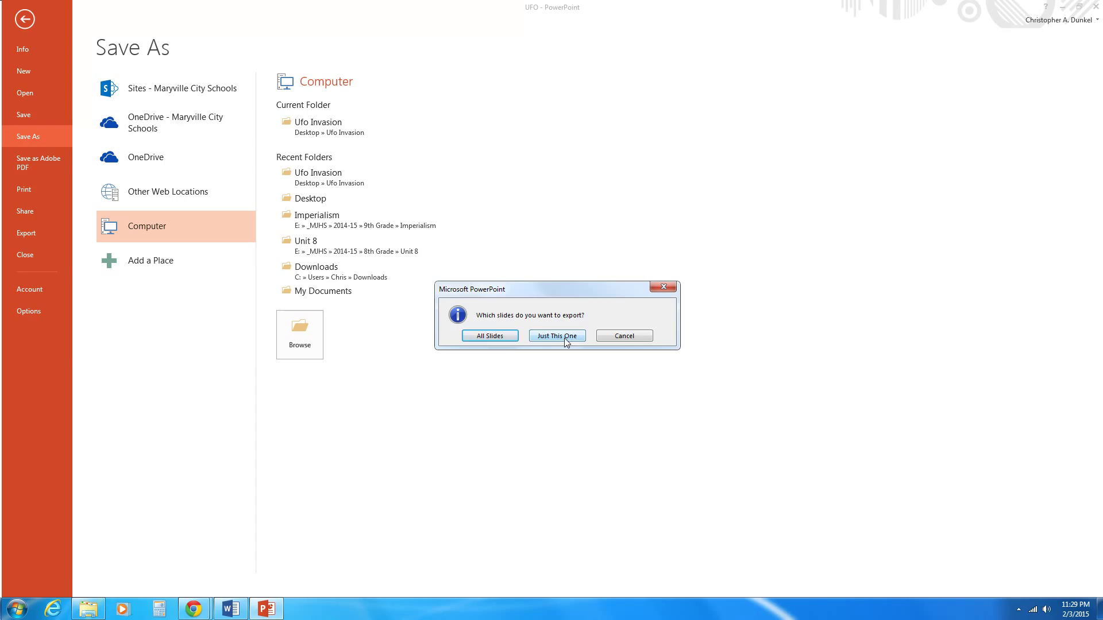
{"action": "left_click", "coordinate": [504, 339]}
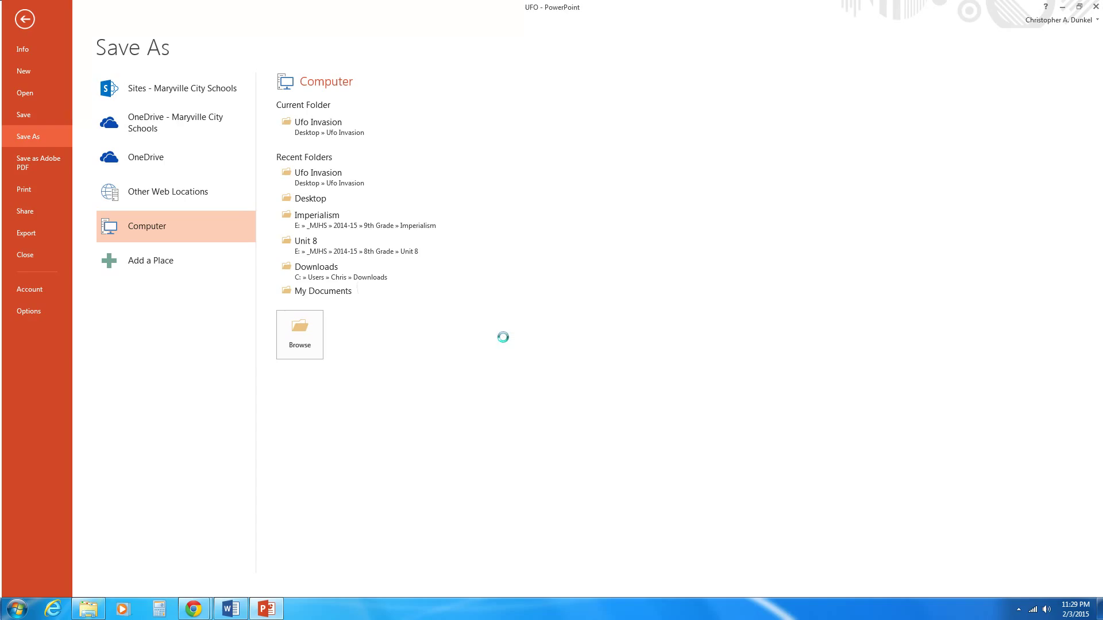
{"action": "left_click", "coordinate": [554, 338]}
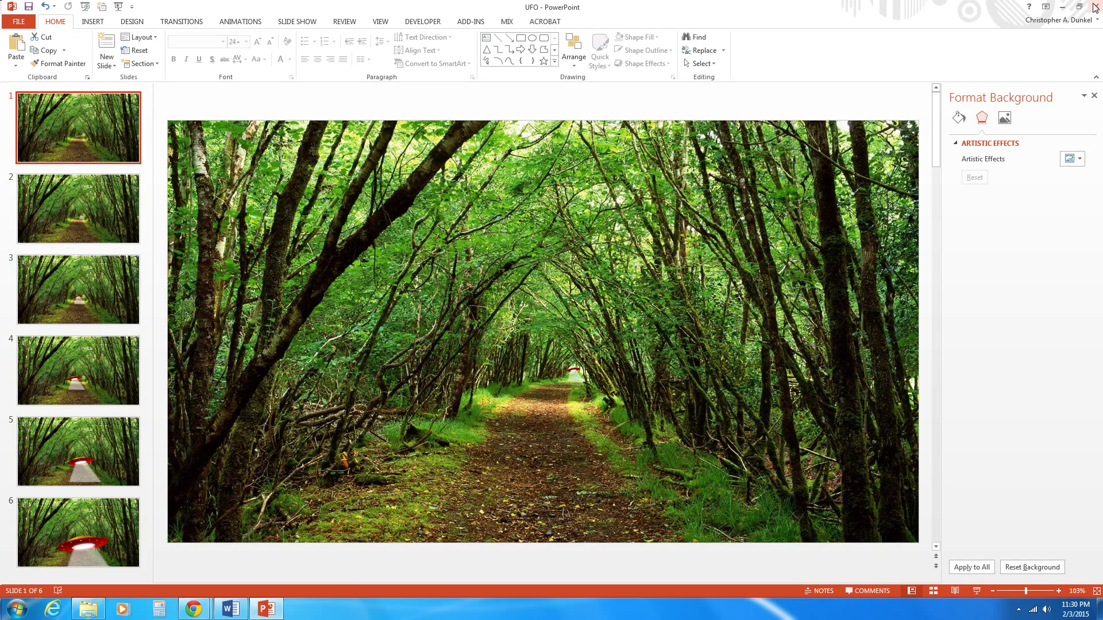
Close PowerPoint and search the Start menu for Windows Live Movie Maker
{"action": "key", "text": "alt+F4"}
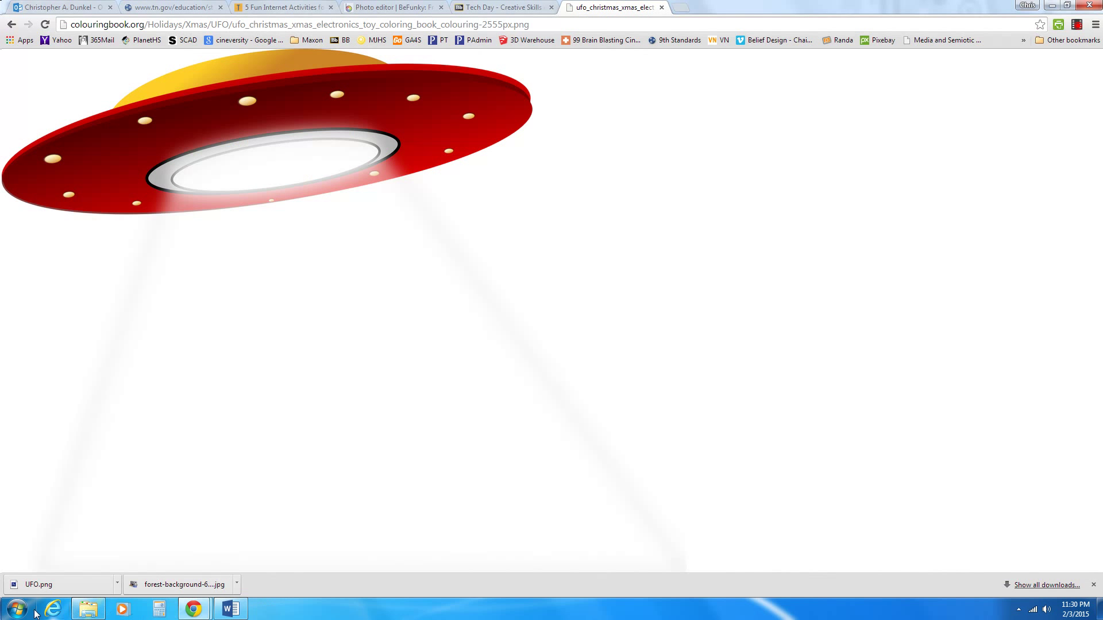
{"action": "left_click", "coordinate": [15, 610]}
{"action": "left_click", "coordinate": [44, 580]}
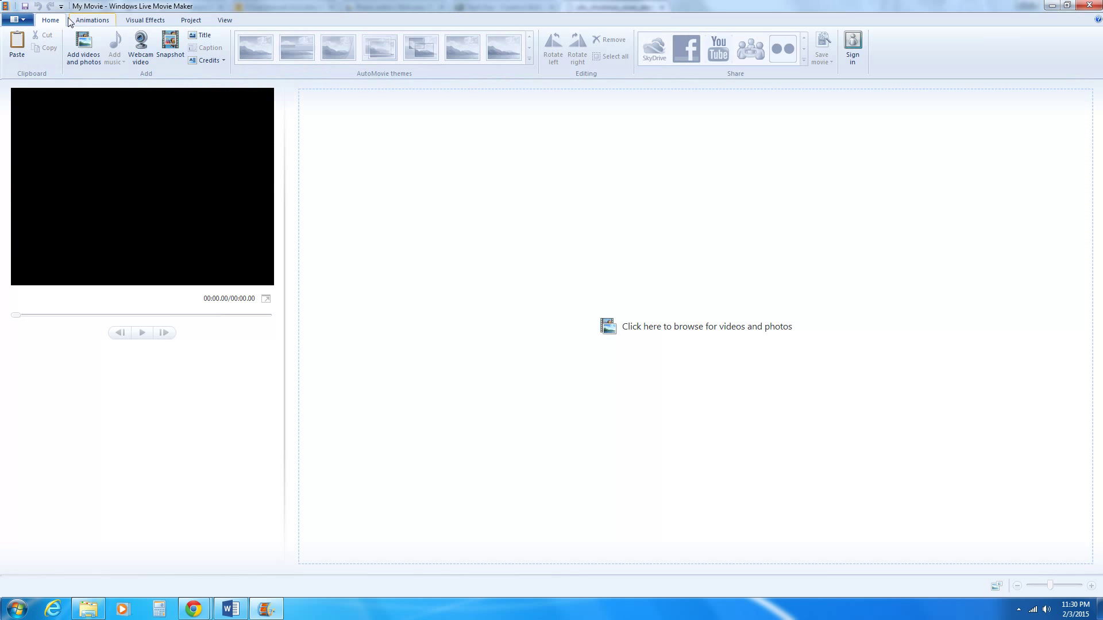
Add the six slide images Slide1–Slide6 to the movie and show the Video Tools Edit options
{"action": "left_click", "coordinate": [86, 47]}
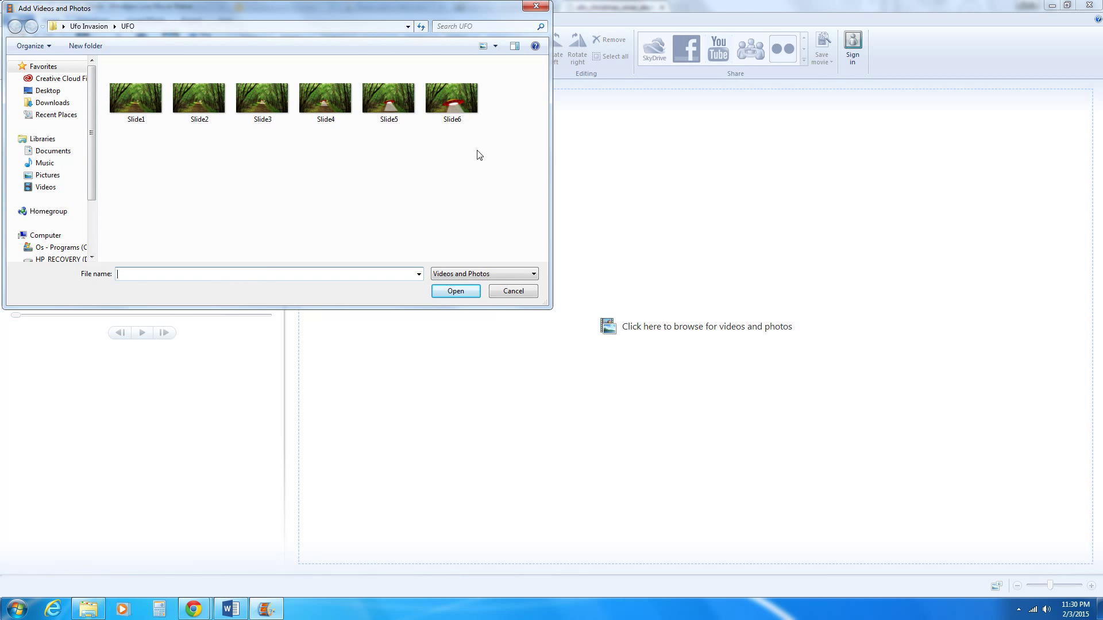
{"action": "left_click_drag", "start_coordinate": [498, 143], "coordinate": [109, 79]}
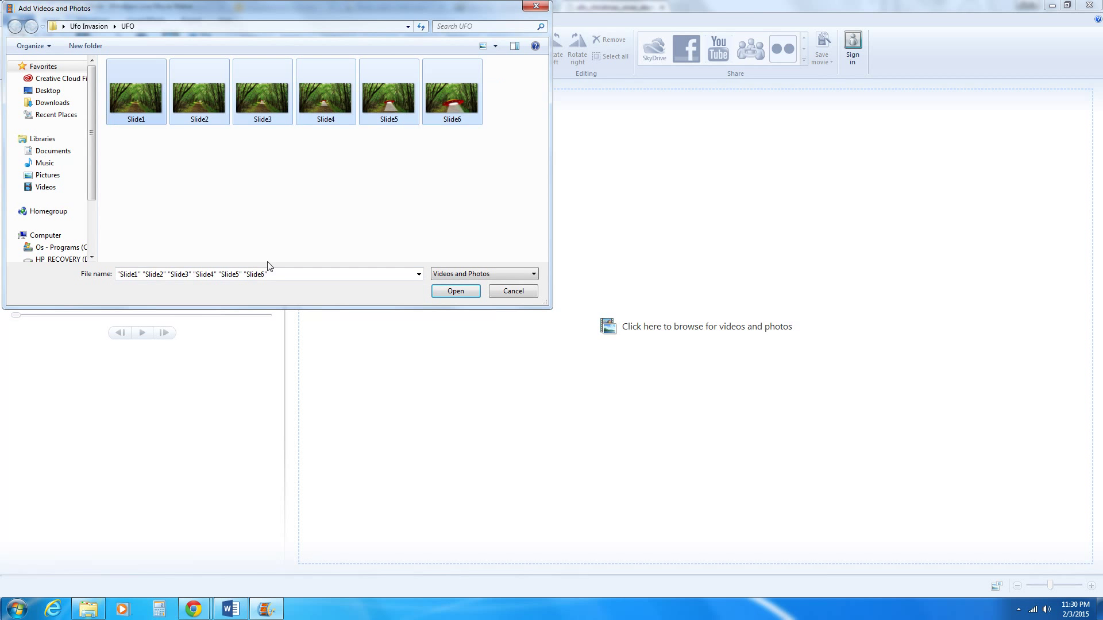
{"action": "left_click", "coordinate": [455, 291]}
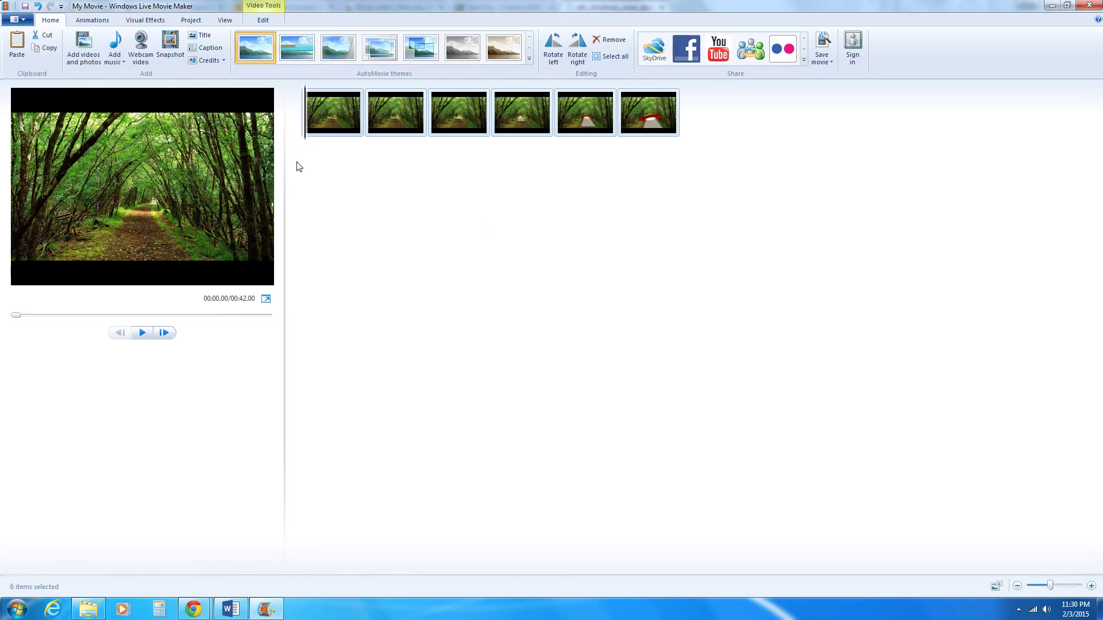
{"action": "left_click", "coordinate": [264, 22]}
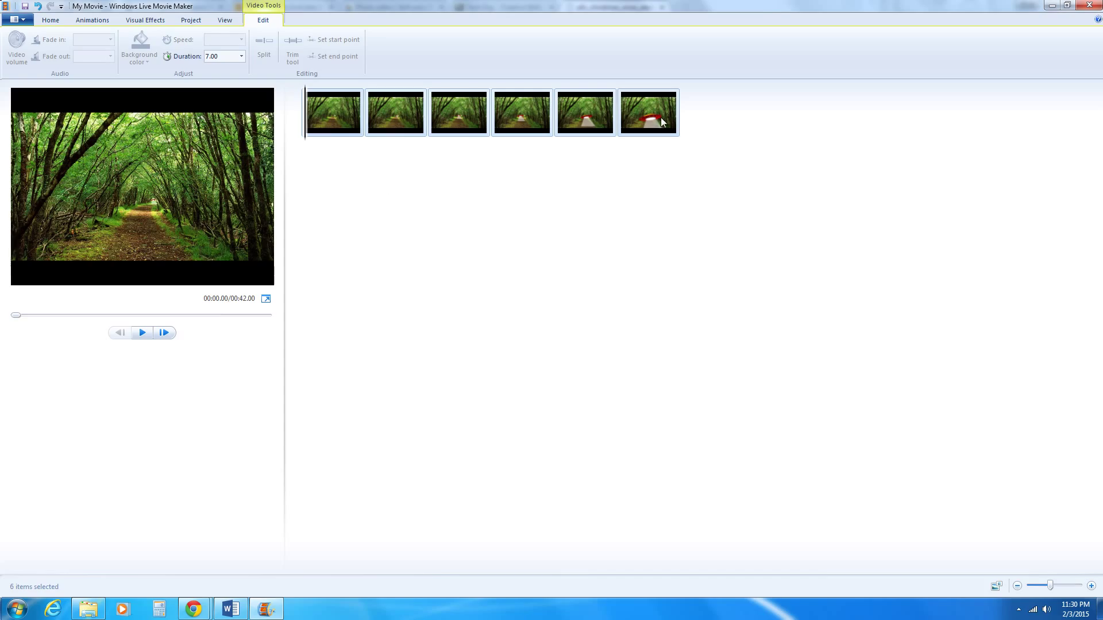
Set all six clips to 0.25 seconds each, via a 1.00 preset, and preview the 1.5-second movie
{"action": "left_click", "coordinate": [382, 118]}
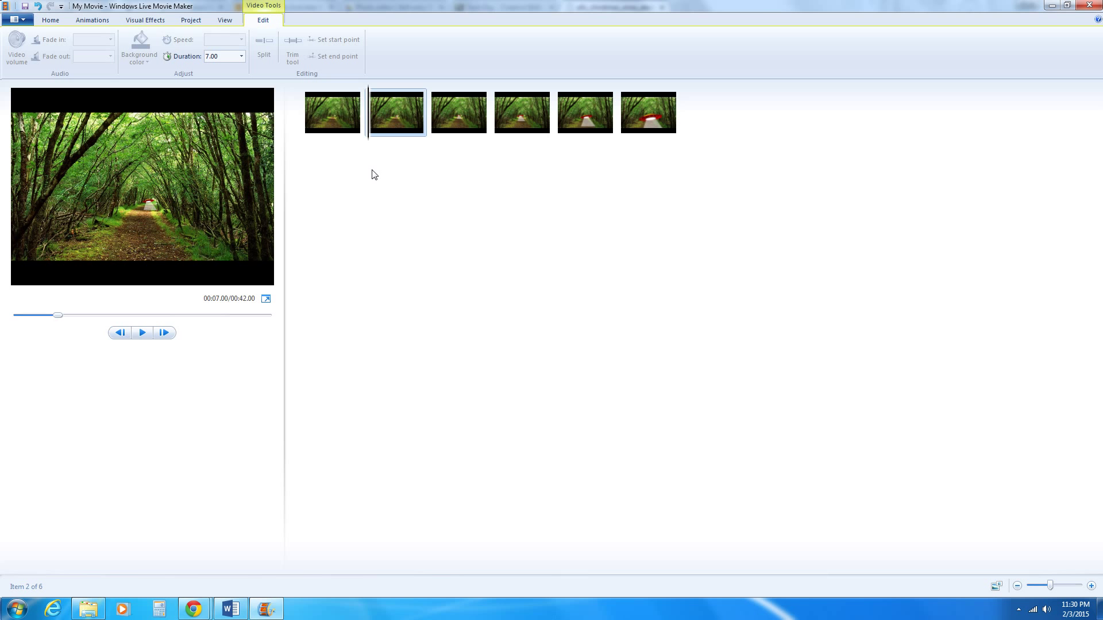
{"action": "left_click", "coordinate": [325, 115]}
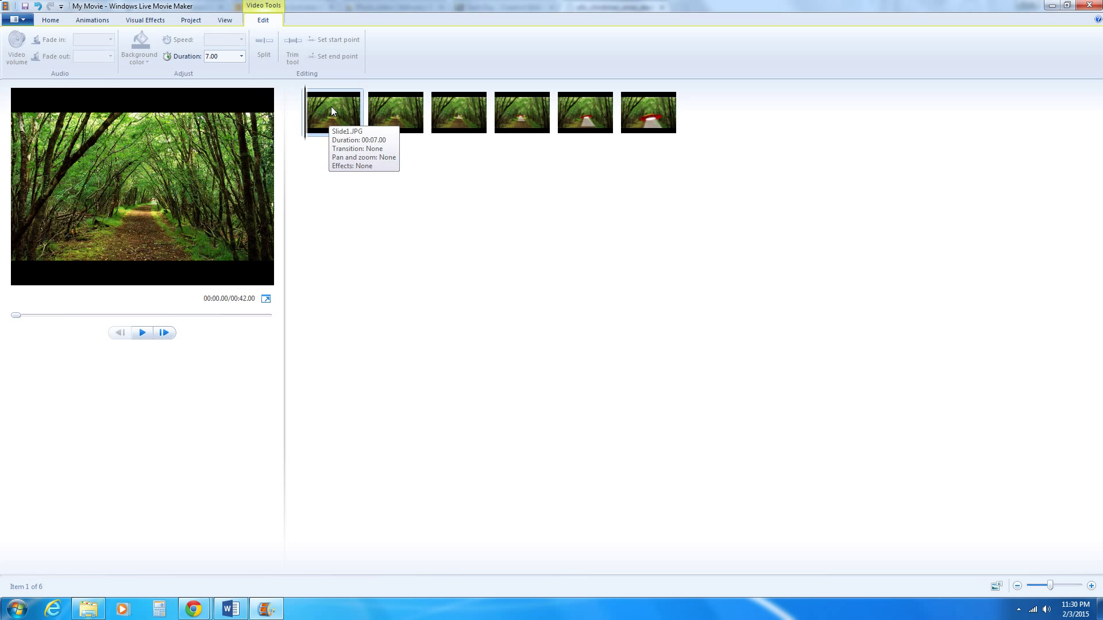
{"action": "left_click", "coordinate": [643, 105], "text": "shift"}
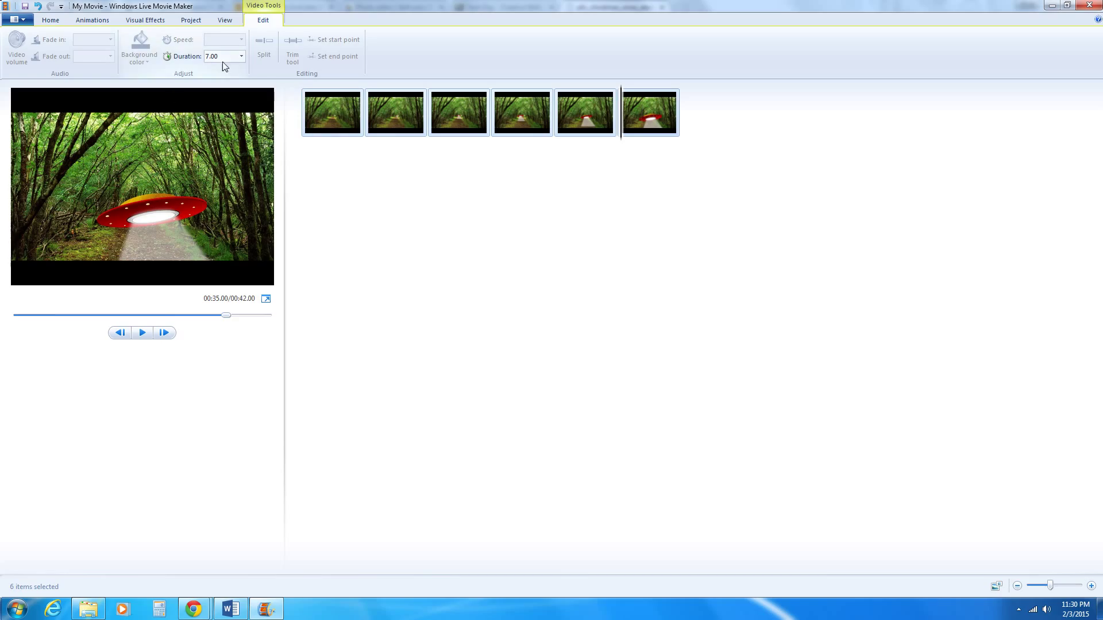
{"action": "left_click", "coordinate": [242, 56]}
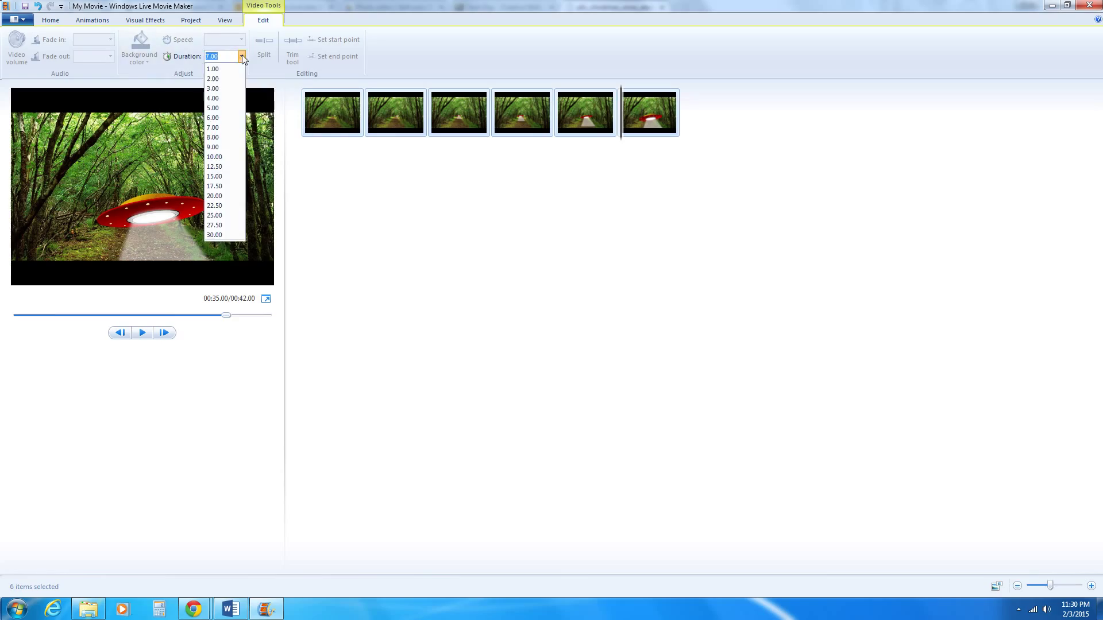
{"action": "left_click", "coordinate": [223, 70]}
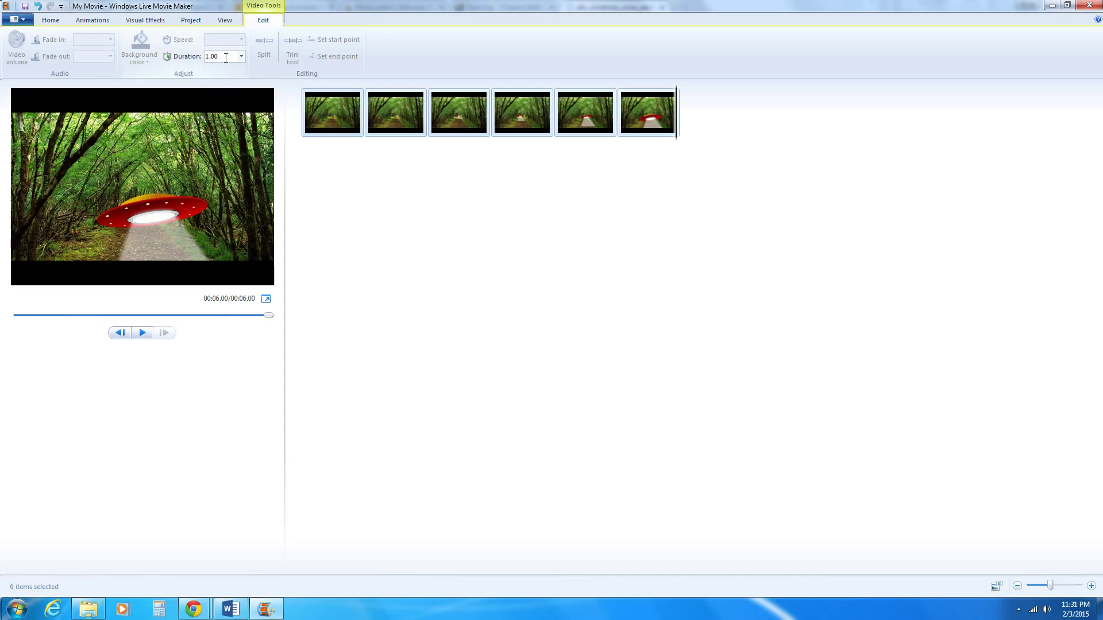
{"action": "left_click", "coordinate": [225, 58]}
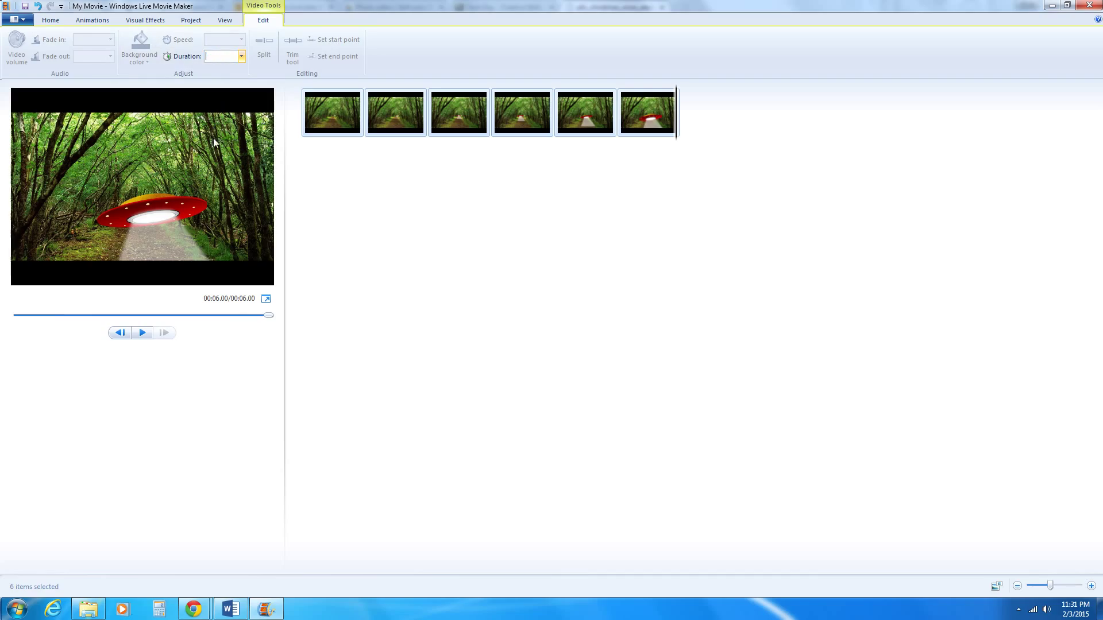
{"action": "type", "text": ".25"}
{"action": "key", "text": "Return"}
{"action": "left_click", "coordinate": [333, 128]}
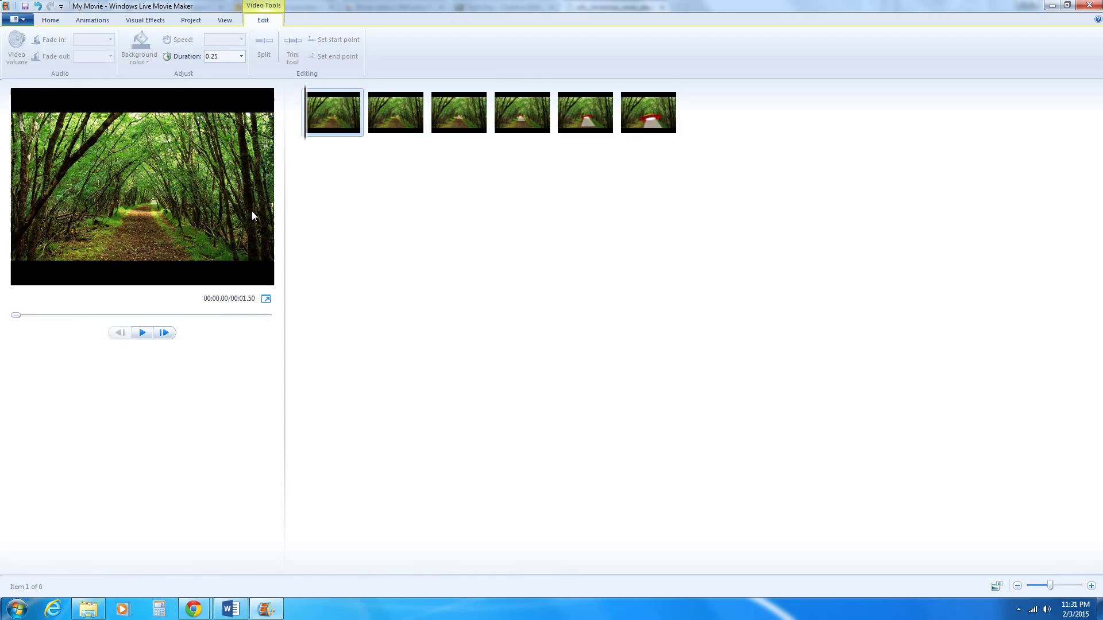
{"action": "left_click", "coordinate": [142, 333]}
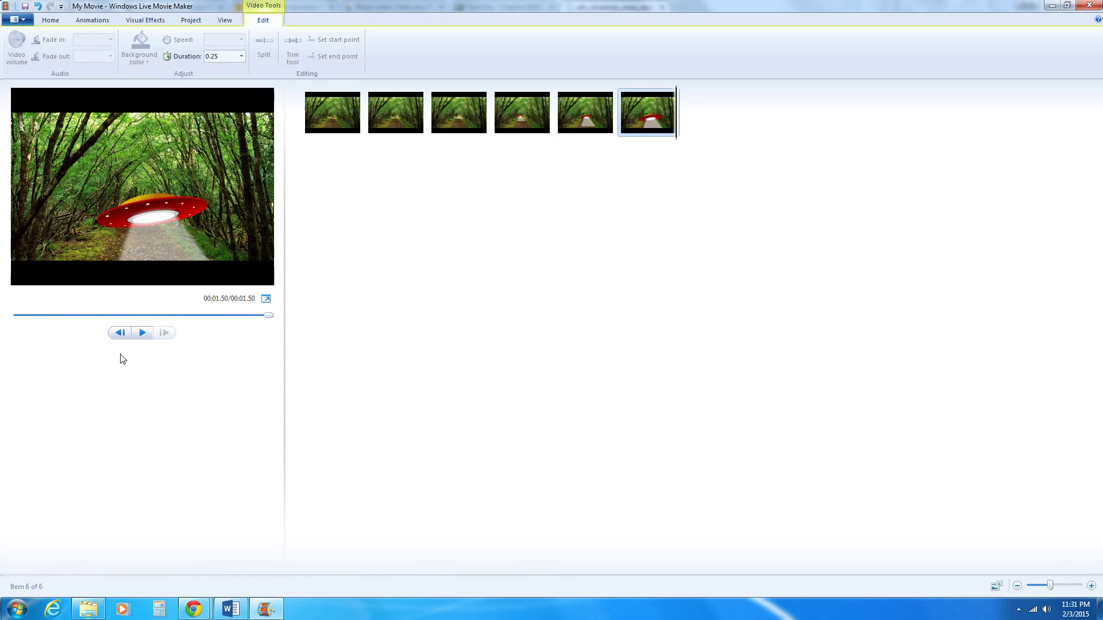
Save the Movie Maker project as My Movie in the UFO folder
{"action": "left_click", "coordinate": [17, 19]}
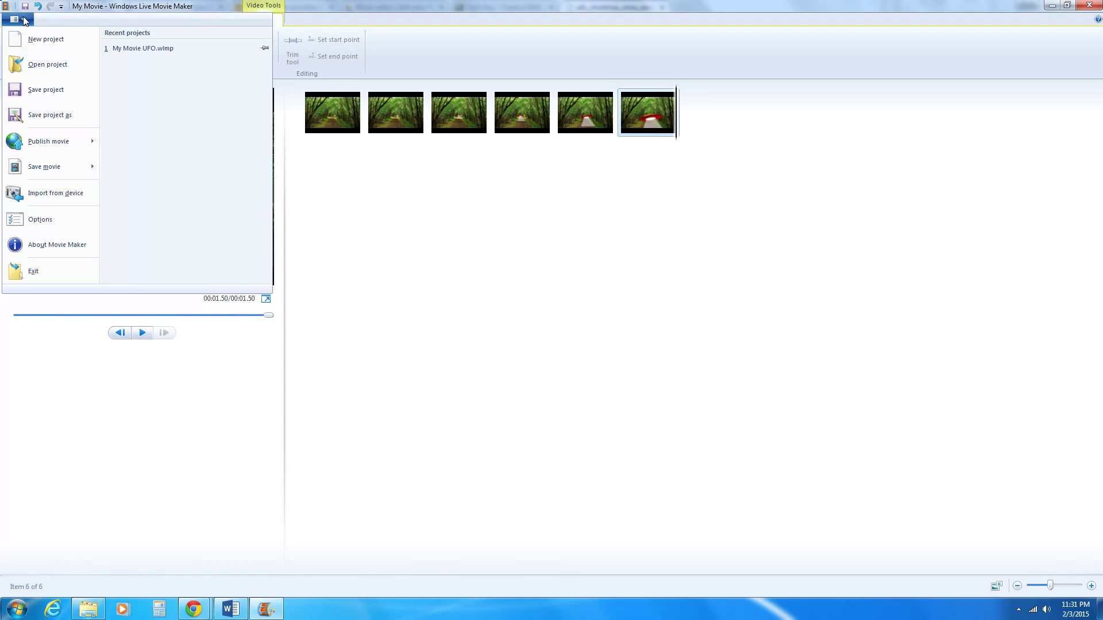
{"action": "left_click", "coordinate": [40, 116]}
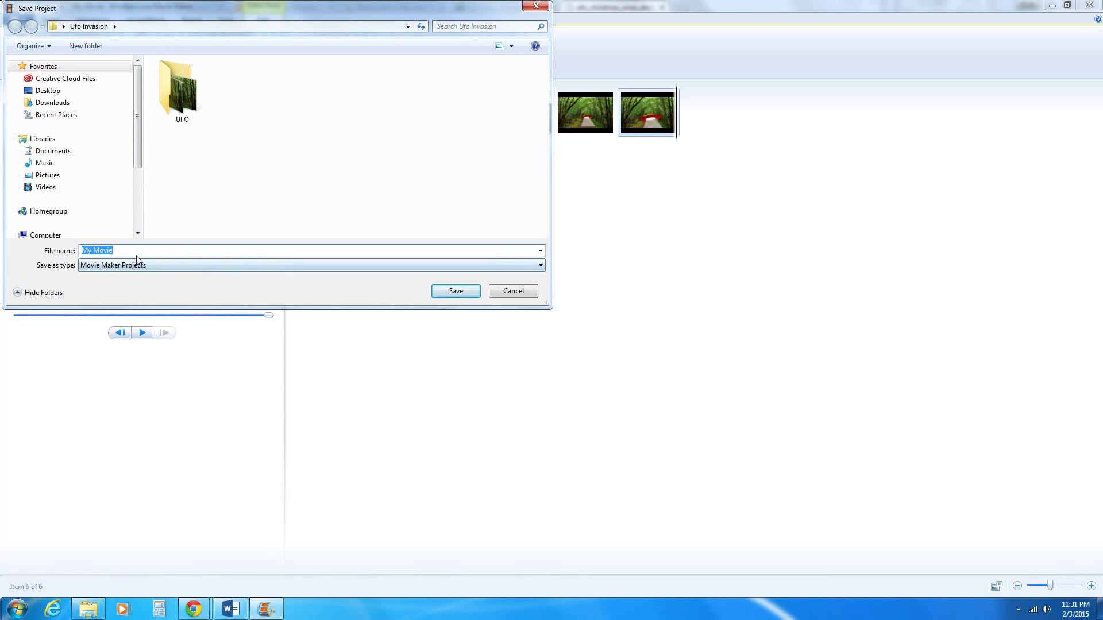
{"action": "type", "text": "UFO"}
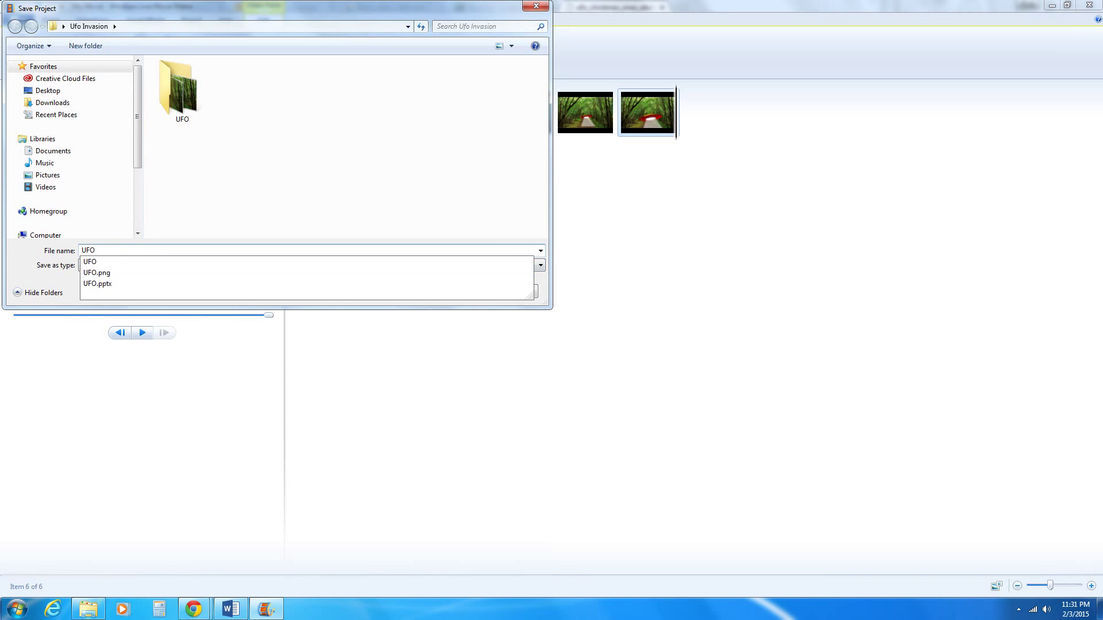
{"action": "left_click", "coordinate": [297, 216]}
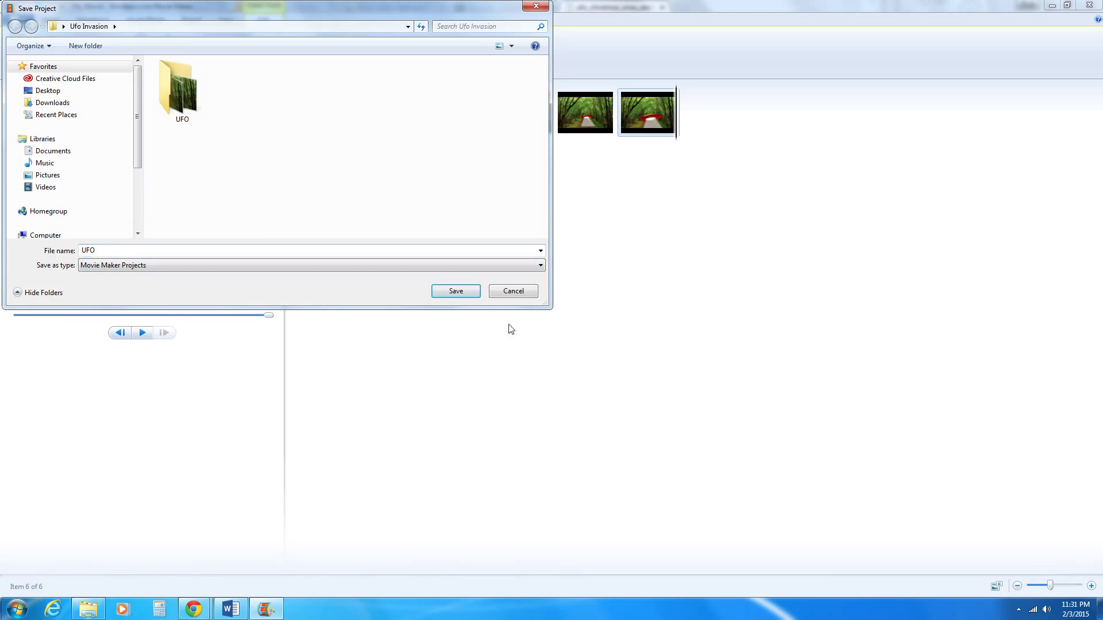
{"action": "left_click", "coordinate": [456, 292]}
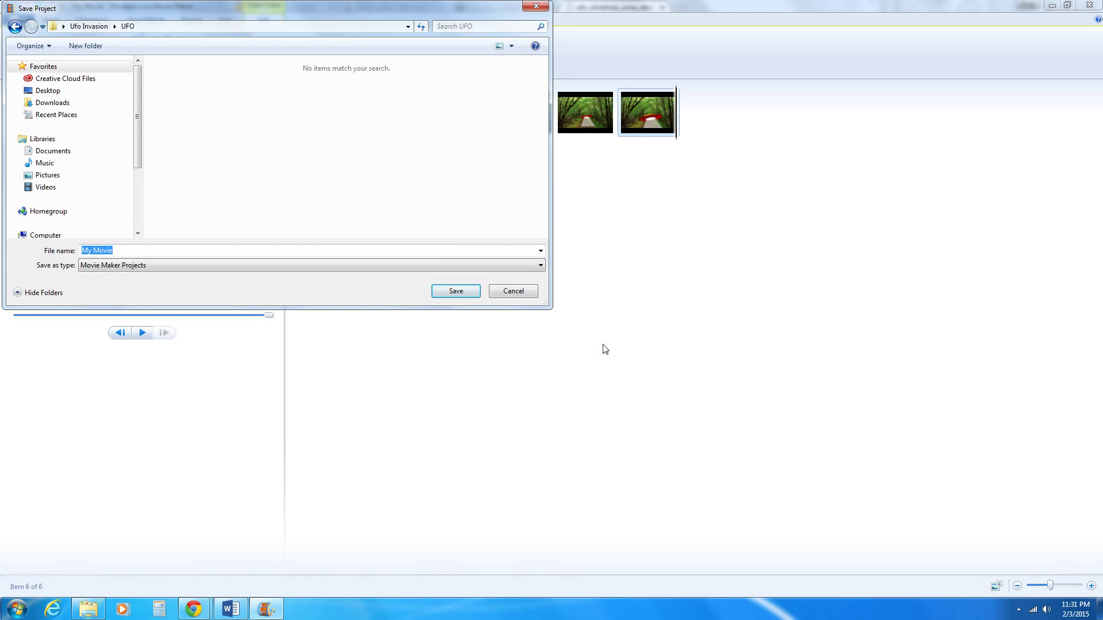
{"action": "left_click", "coordinate": [467, 296]}
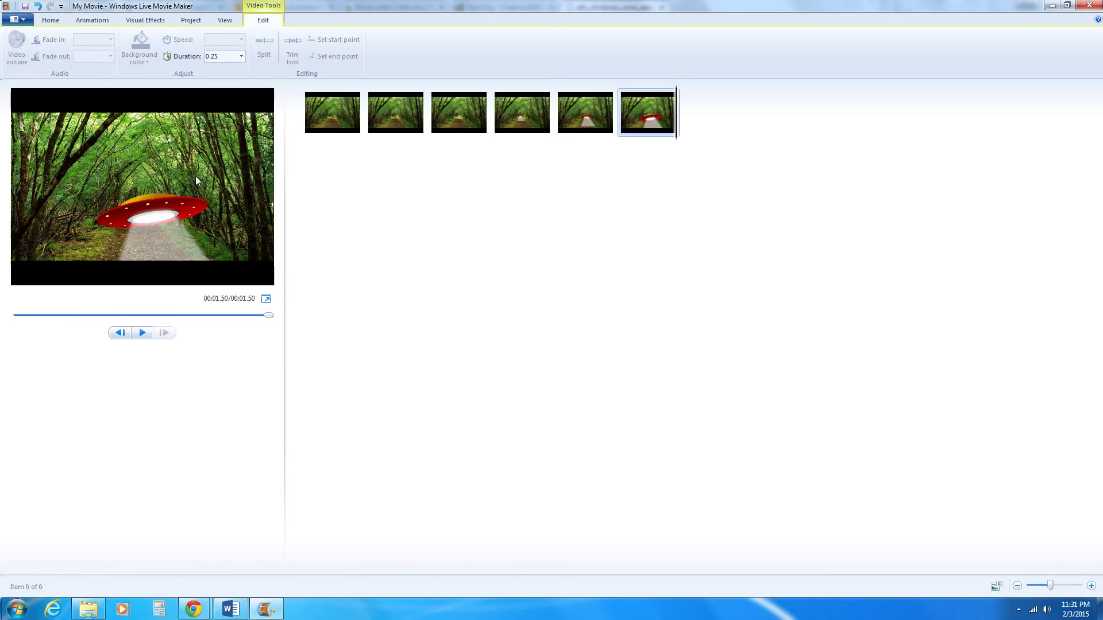
Choose Save movie For computer and begin entering the file name UFO Invasion Movie
{"action": "left_click", "coordinate": [25, 21]}
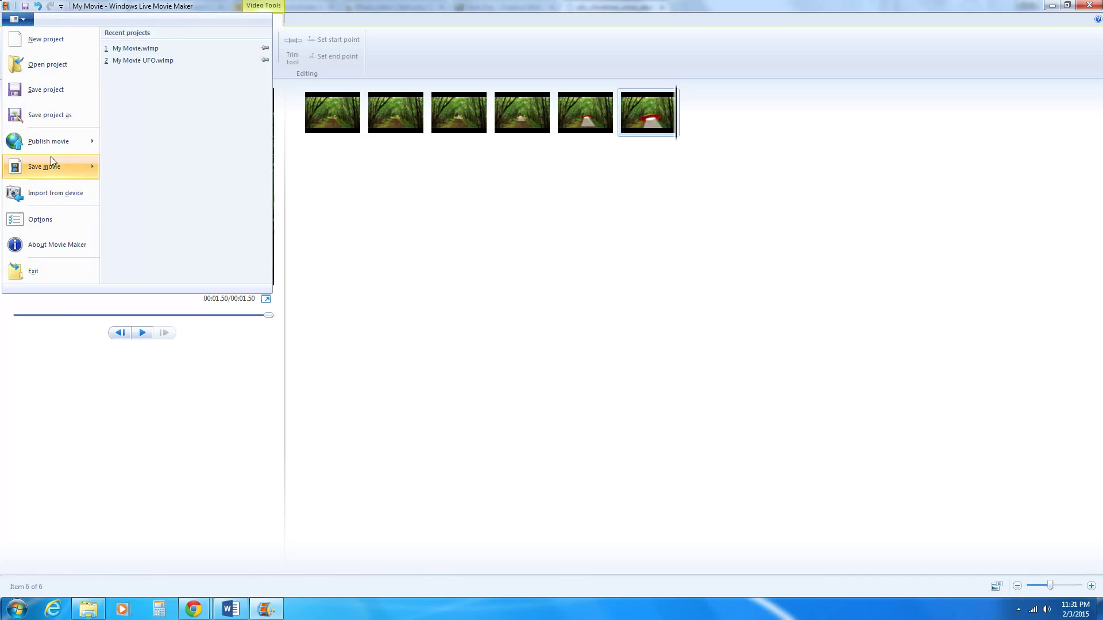
{"action": "mouse_move", "coordinate": [53, 170]}
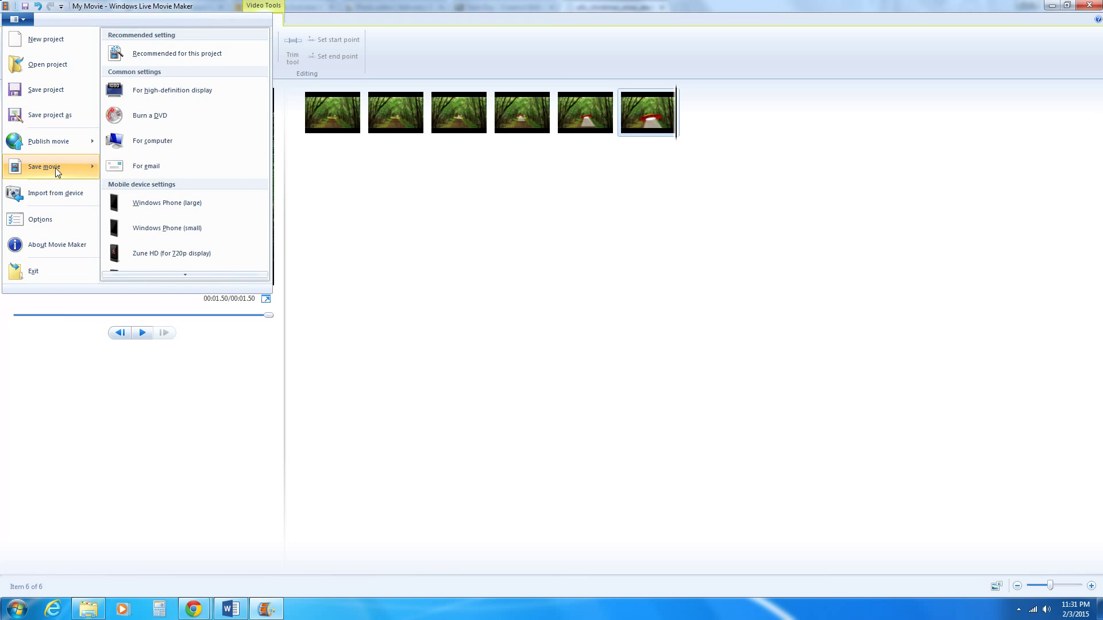
{"action": "left_click", "coordinate": [179, 141]}
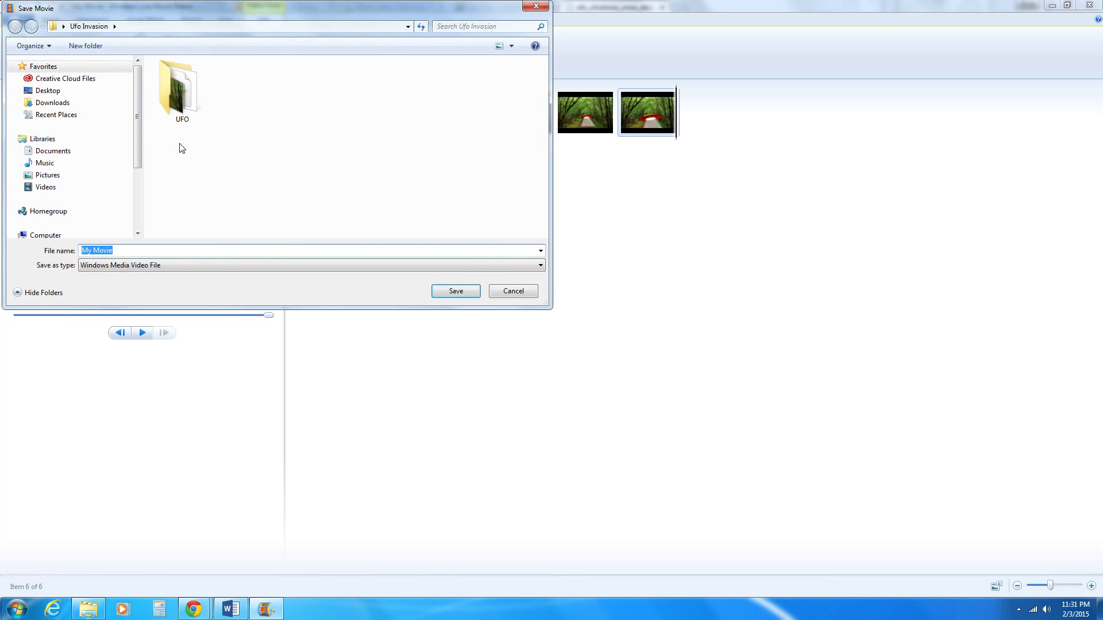
{"action": "left_click_drag", "start_coordinate": [137, 8], "coordinate": [194, 33]}
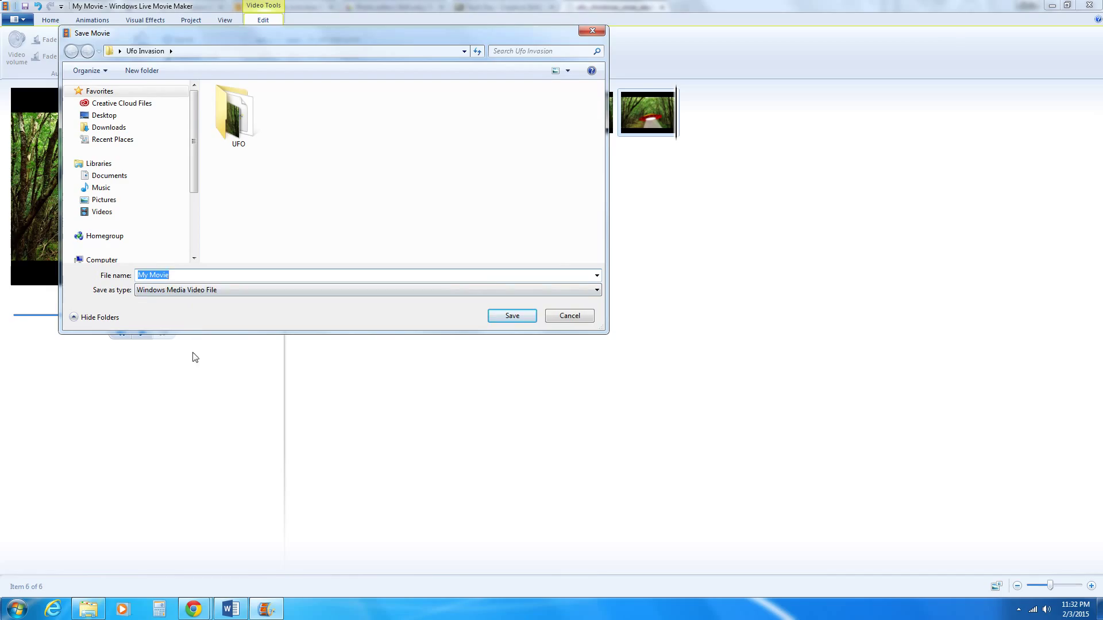
{"action": "type", "text": "UFO Invasion"}
Save UFO Invasion Movie.wmv, play it back, then return to Movie Maker
{"action": "left_click", "coordinate": [506, 316]}
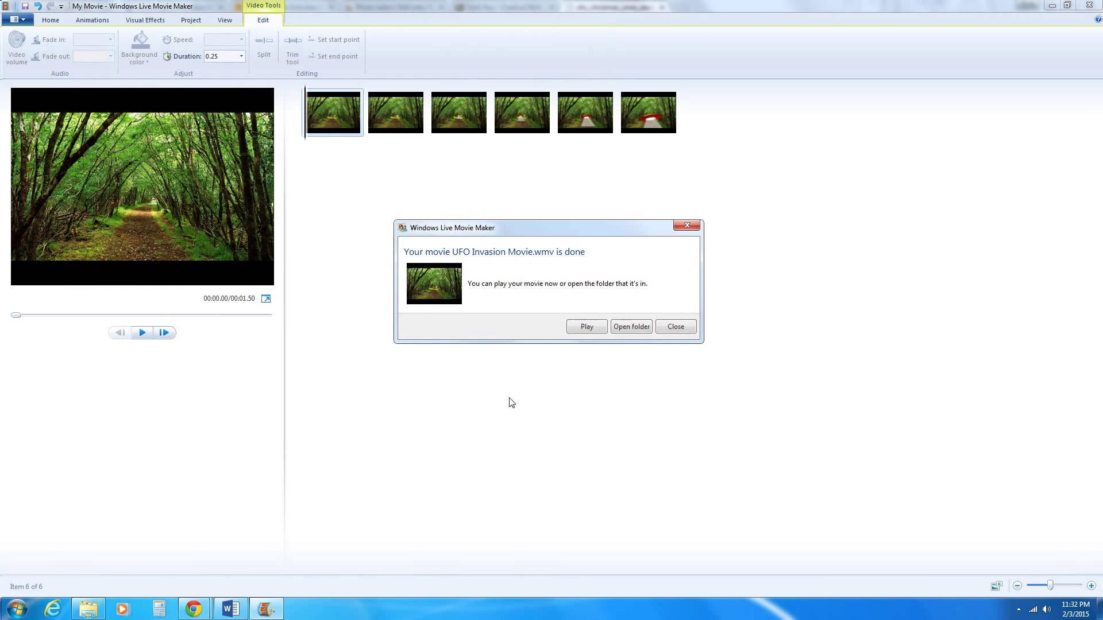
{"action": "left_click", "coordinate": [580, 324]}
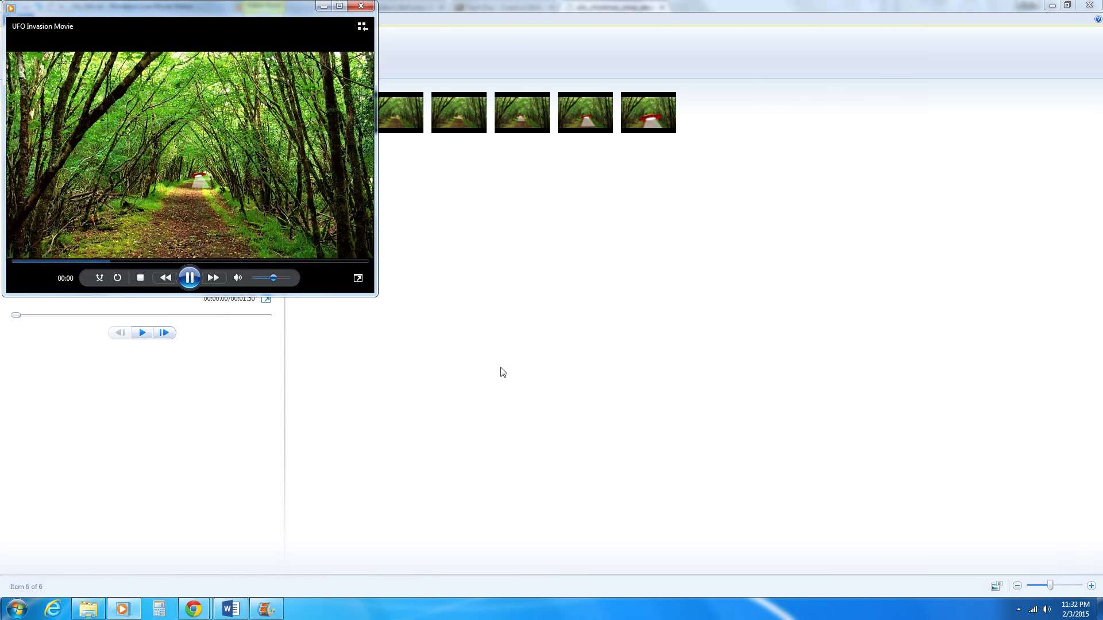
{"action": "left_click", "coordinate": [190, 277]}
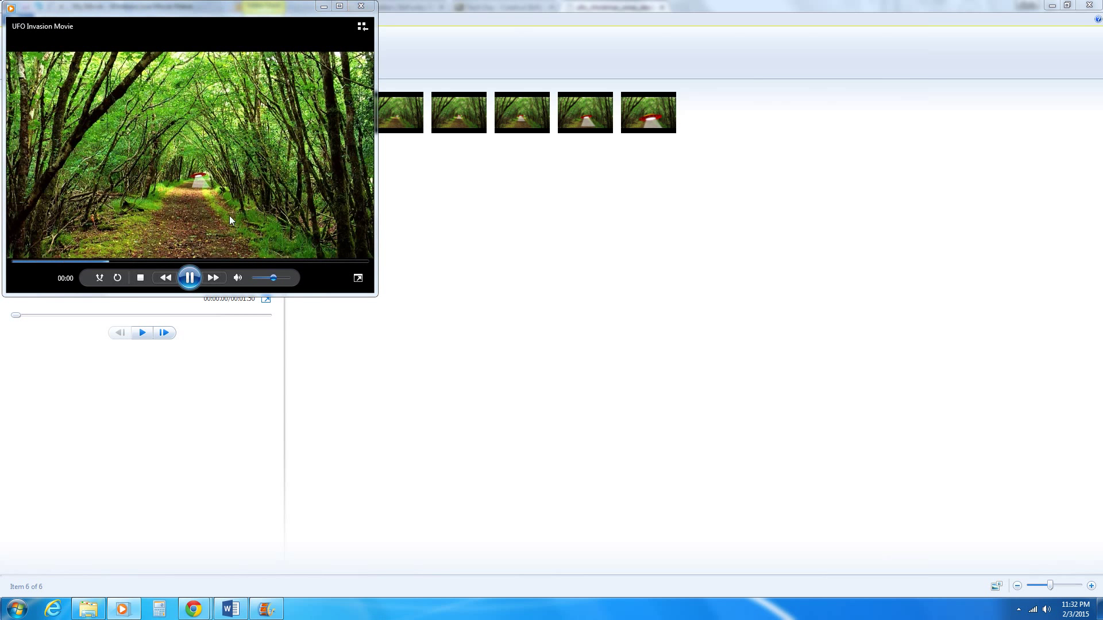
{"action": "left_click", "coordinate": [298, 163]}
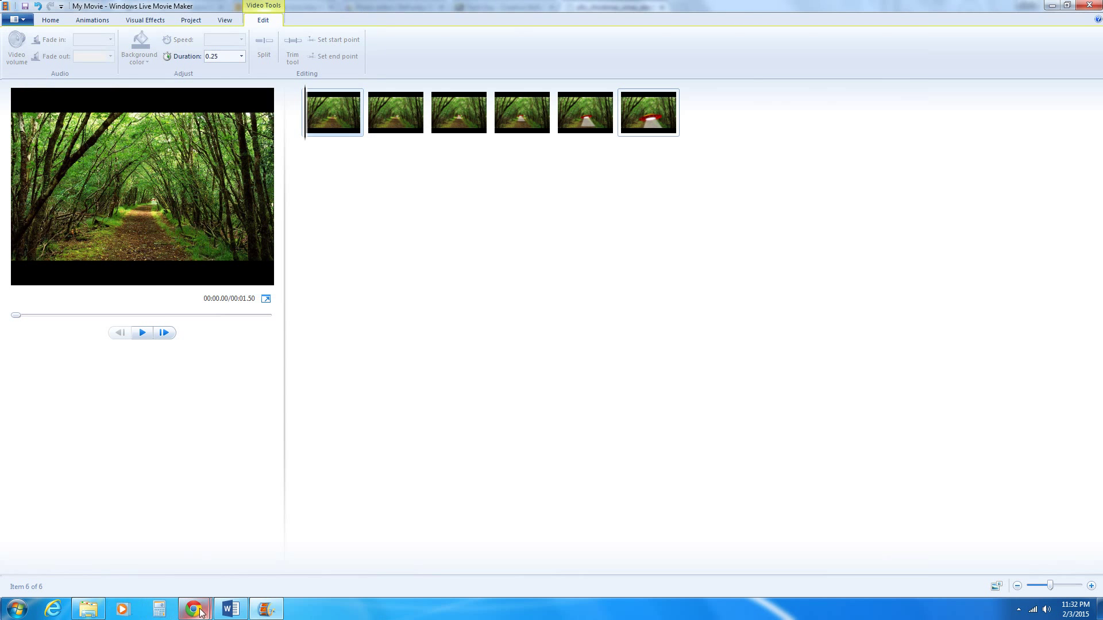
{"action": "mouse_move", "coordinate": [199, 613]}
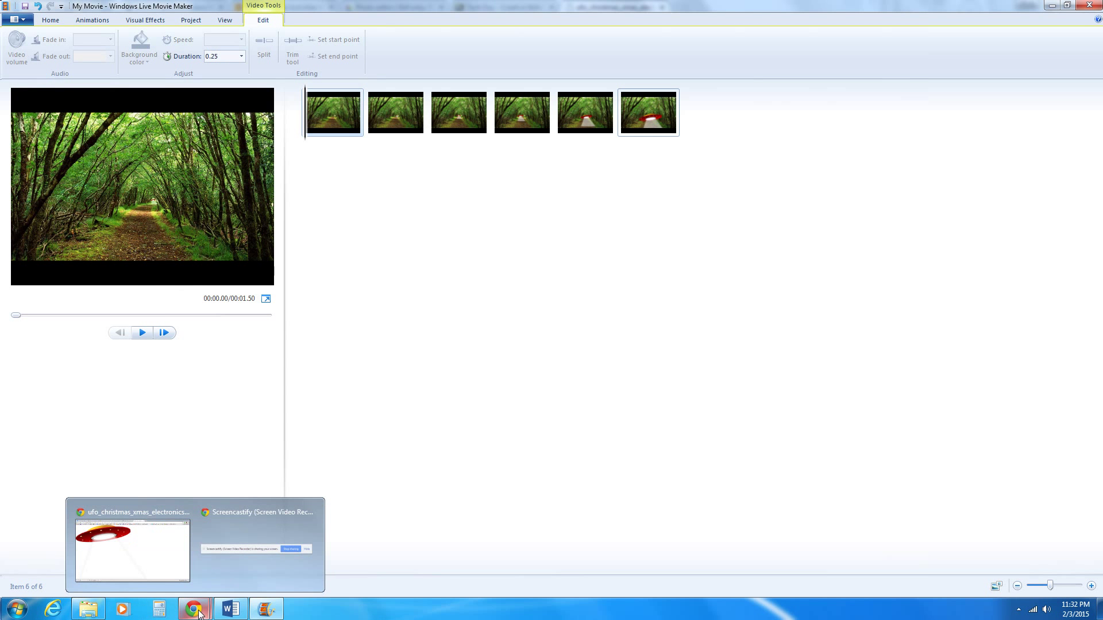